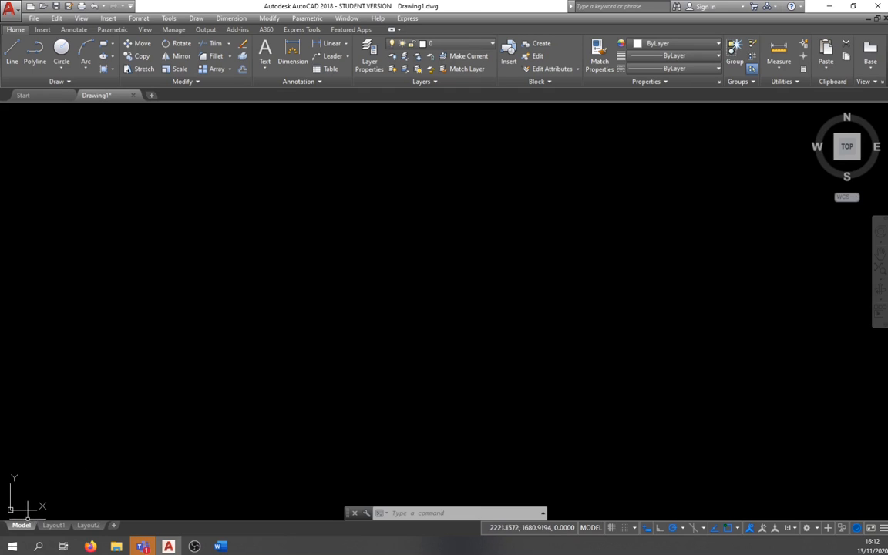
- View the Layout1 and Layout2 paper space sheets, and return to model space
{"action": "left_click", "coordinate": [51, 527]}
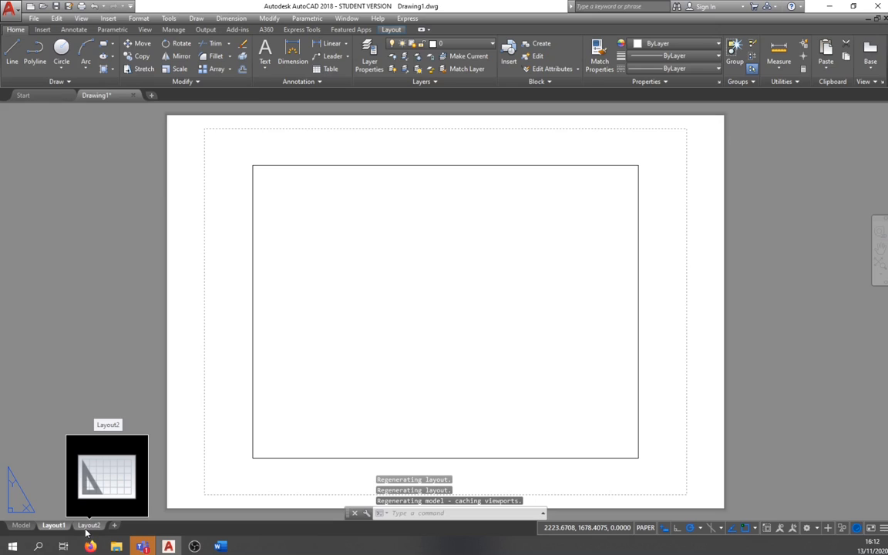
{"action": "left_click", "coordinate": [87, 530]}
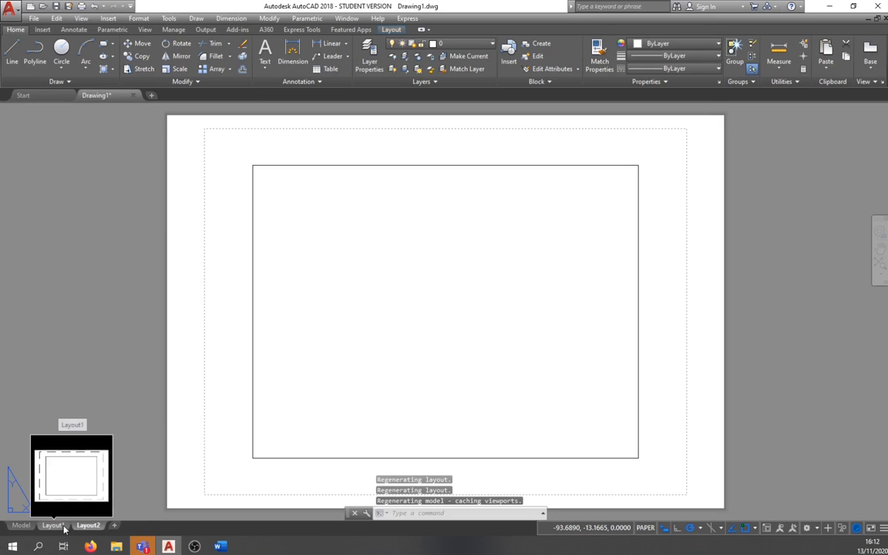
{"action": "left_click", "coordinate": [64, 526]}
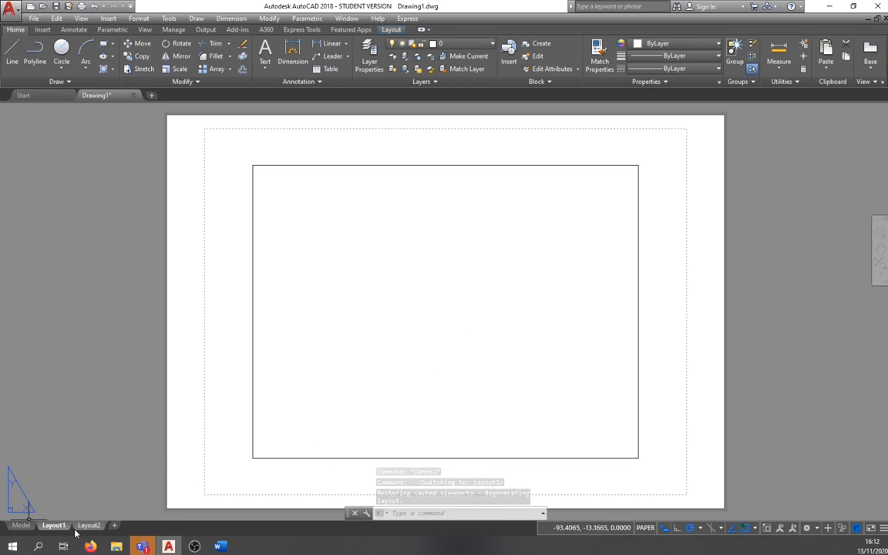
{"action": "left_click", "coordinate": [29, 525]}
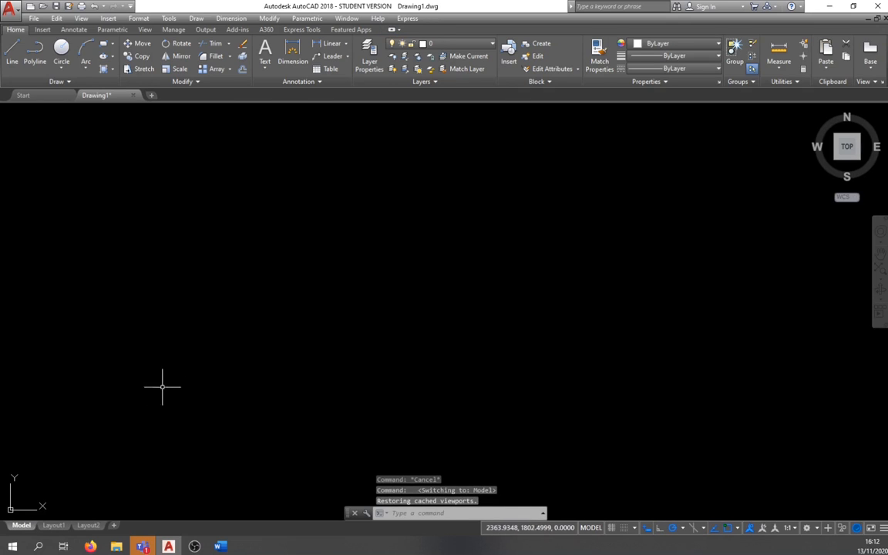
- Set the model space limits from 0,0 to 420,297 and zoom to the extents
{"action": "middle_click_drag", "start_coordinate": [142, 392], "coordinate": [383, 247]}
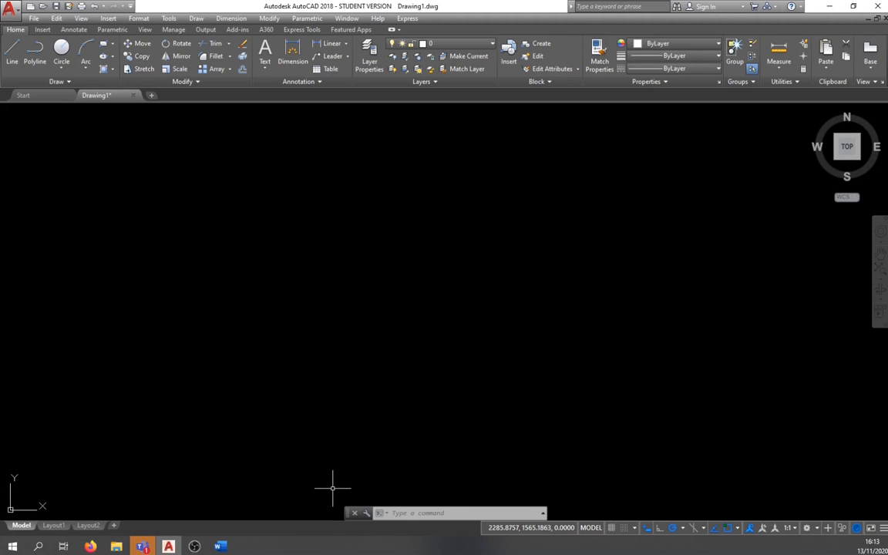
{"action": "type", "text": "LIMIT"}
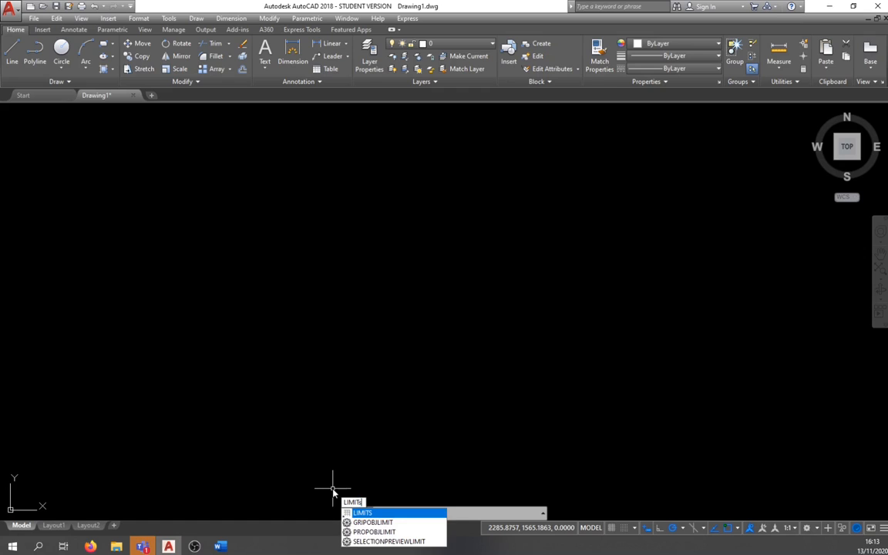
{"action": "type", "text": "S"}
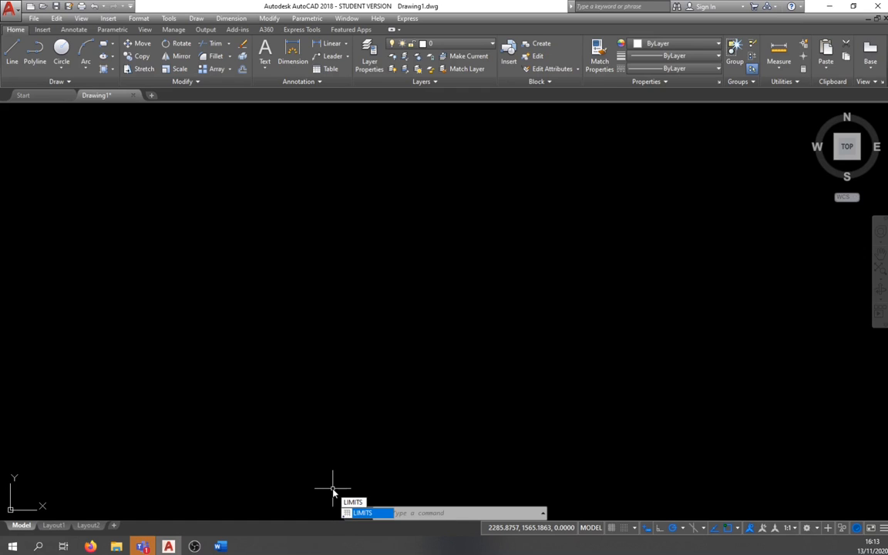
{"action": "key", "text": "Return"}
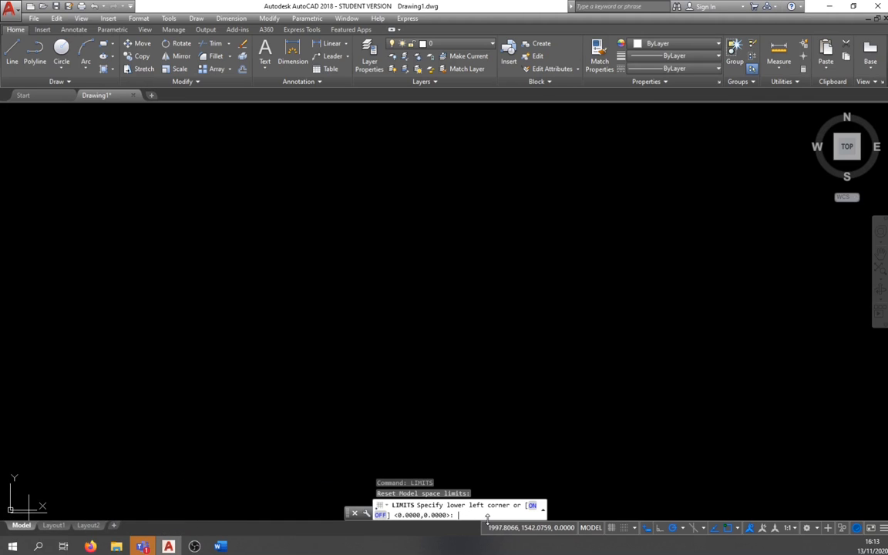
{"action": "type", "text": "0,0"}
{"action": "key", "text": "Return"}
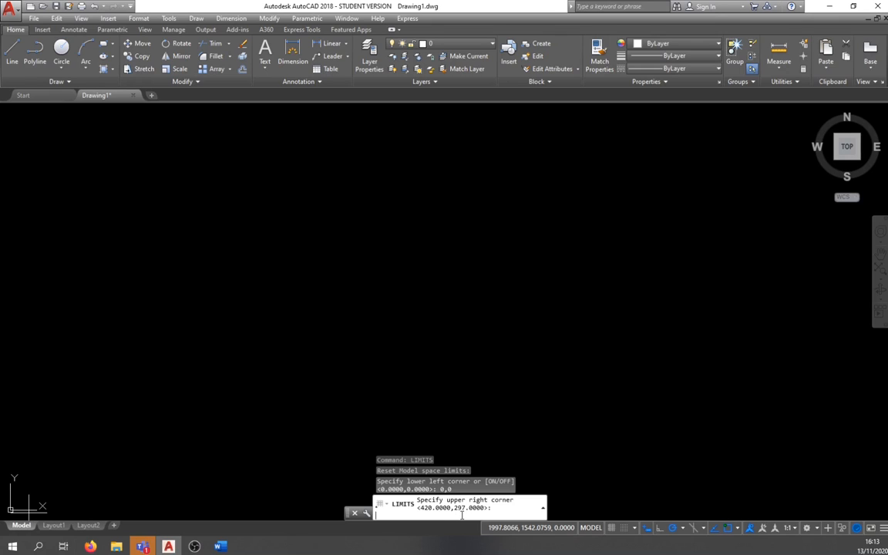
{"action": "type", "text": "420,297"}
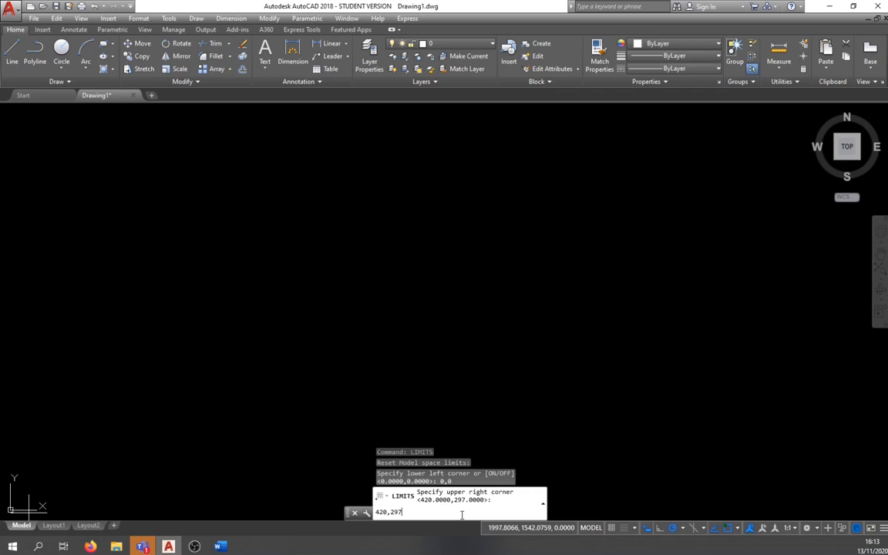
{"action": "key", "text": "Return"}
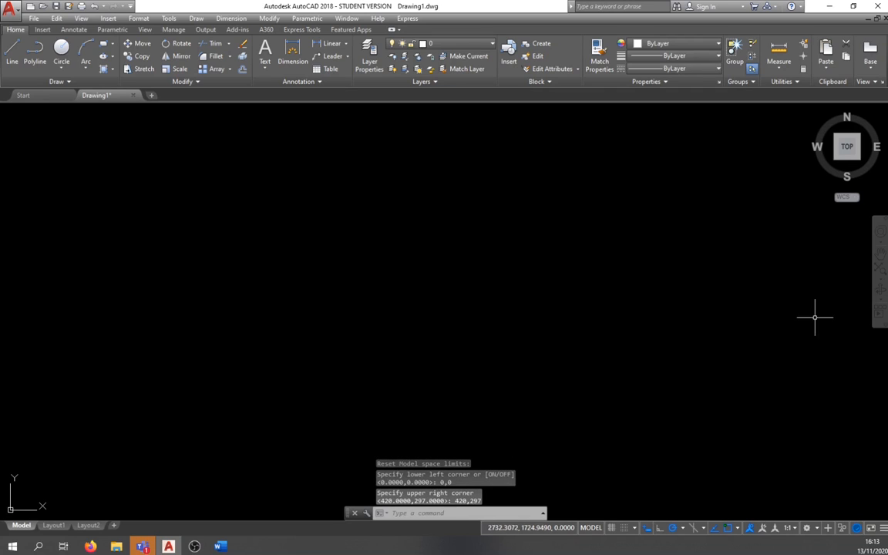
{"action": "left_click", "coordinate": [881, 280]}
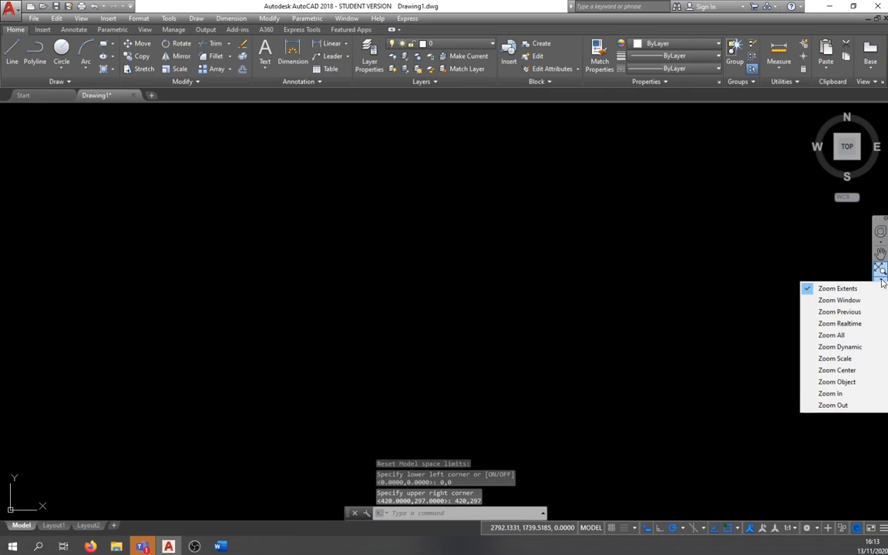
{"action": "left_click", "coordinate": [856, 291]}
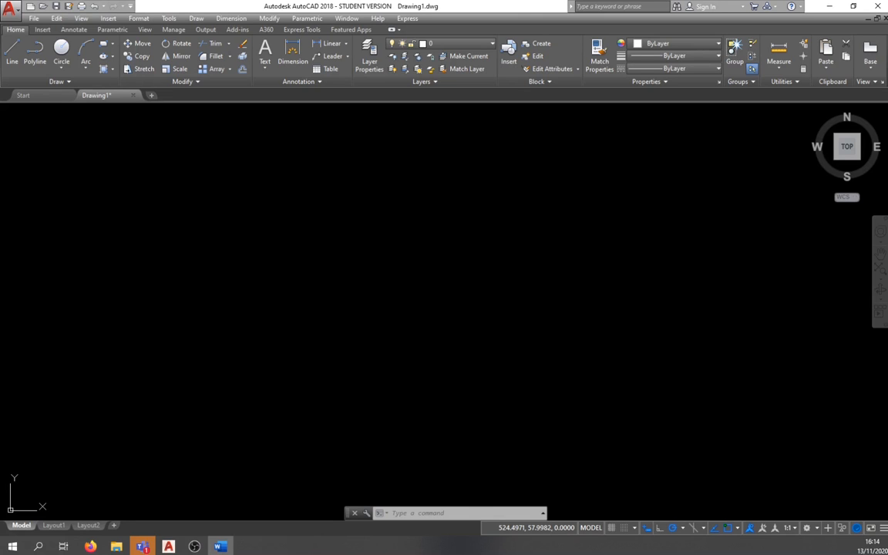
- Switch to the Word course notes and examine the dimensioned computer drawing with the monitor and keyboard
{"action": "left_click_drag", "start_coordinate": [886, 220], "coordinate": [507, 130]}
{"action": "scroll", "coordinate": [549, 336], "scroll_direction": "down", "scroll_amount": 3}
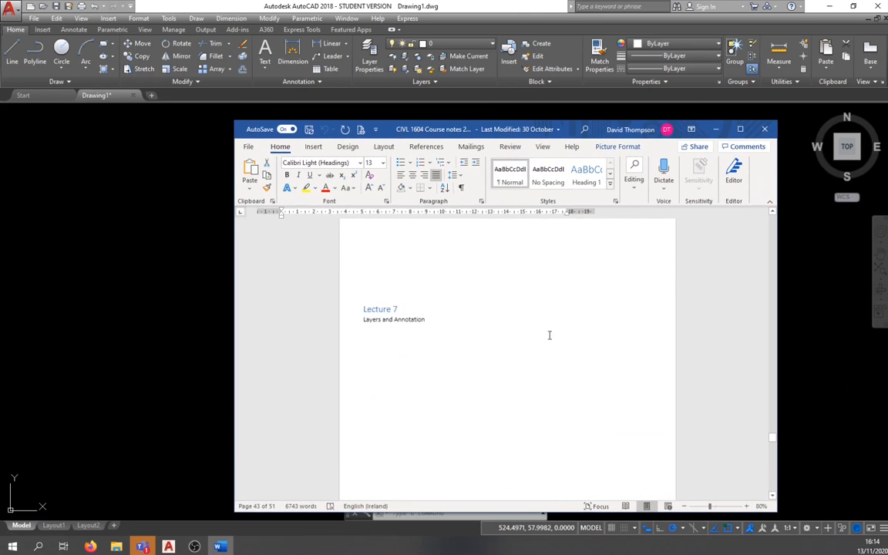
{"action": "scroll", "coordinate": [549, 335], "scroll_direction": "down", "scroll_amount": 12}
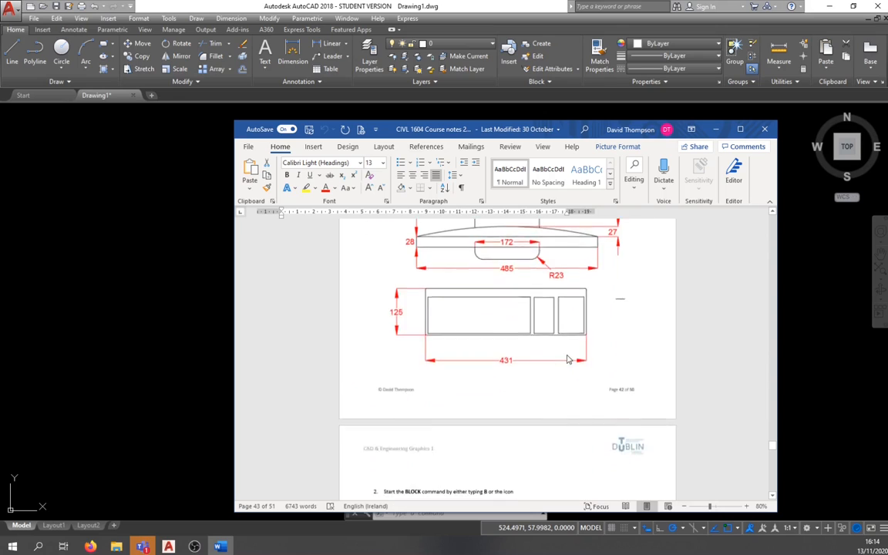
{"action": "scroll", "coordinate": [567, 359], "scroll_direction": "up", "scroll_amount": 3}
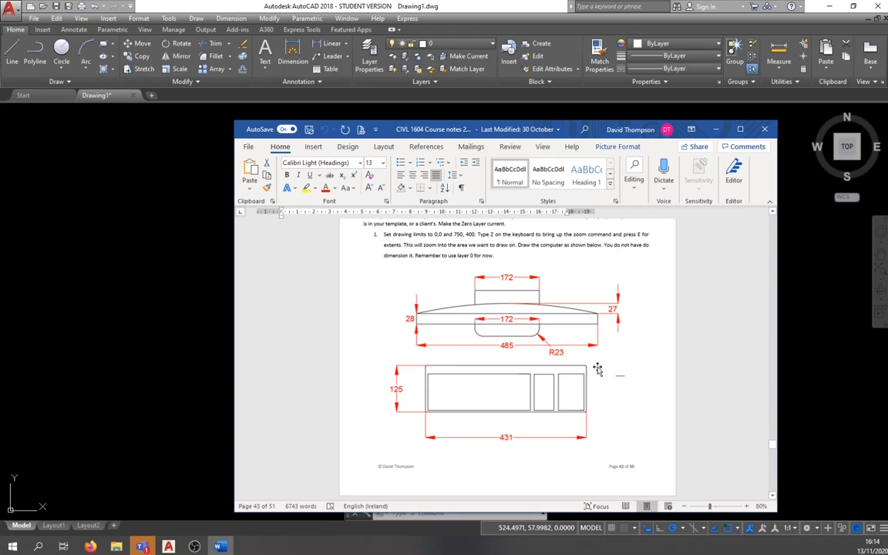
{"action": "scroll", "coordinate": [608, 368], "scroll_direction": "up", "scroll_amount": 1}
{"action": "scroll", "coordinate": [562, 362], "scroll_direction": "down", "scroll_amount": 2}
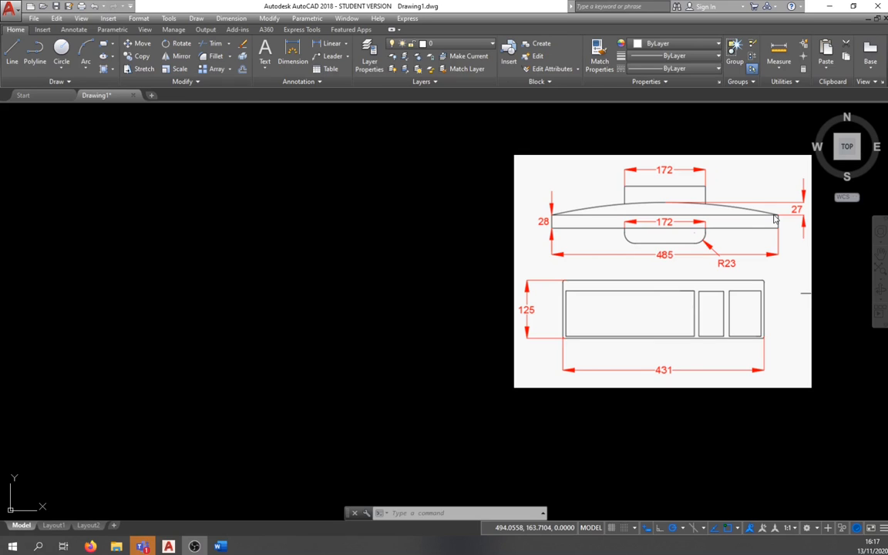
- Draw the keyboard outline as a rectangle with a length of 431 and a width of 125
{"action": "left_click", "coordinate": [87, 69]}
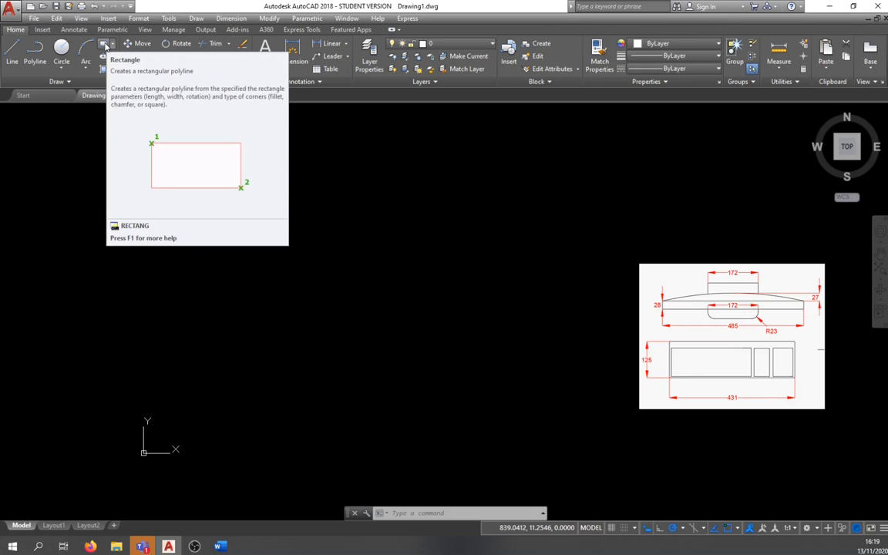
{"action": "left_click", "coordinate": [104, 45]}
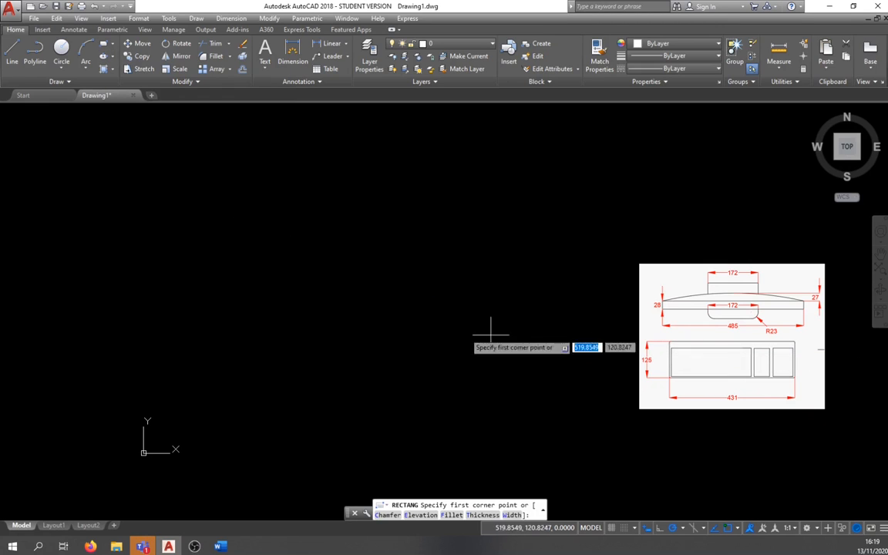
{"action": "left_click", "coordinate": [243, 330]}
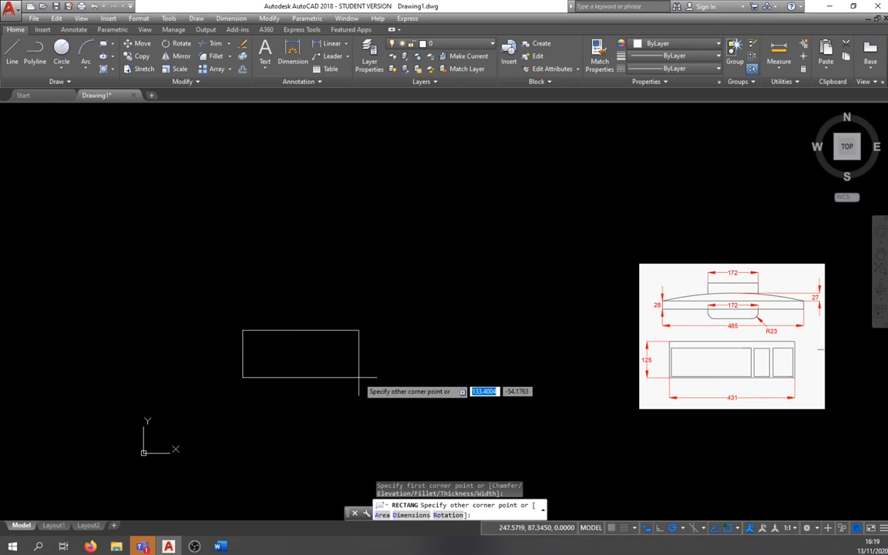
{"action": "type", "text": "d"}
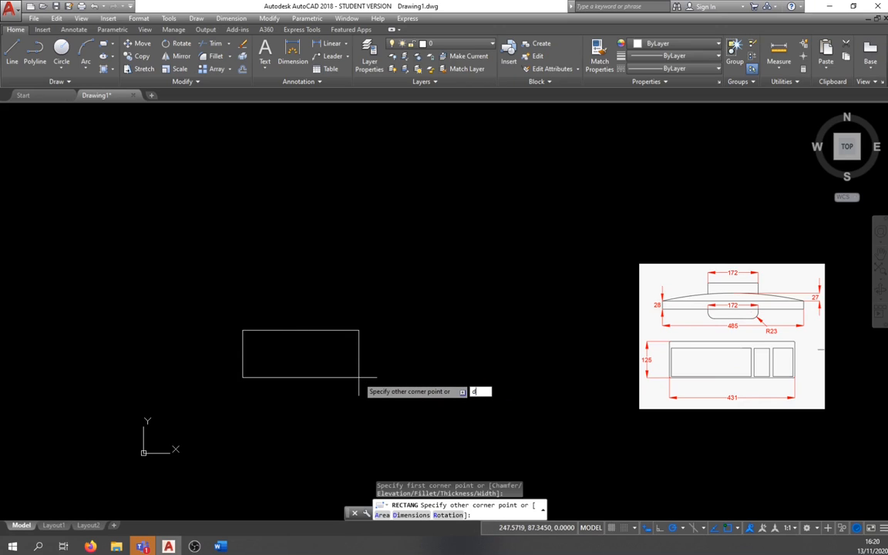
{"action": "key", "text": "Return"}
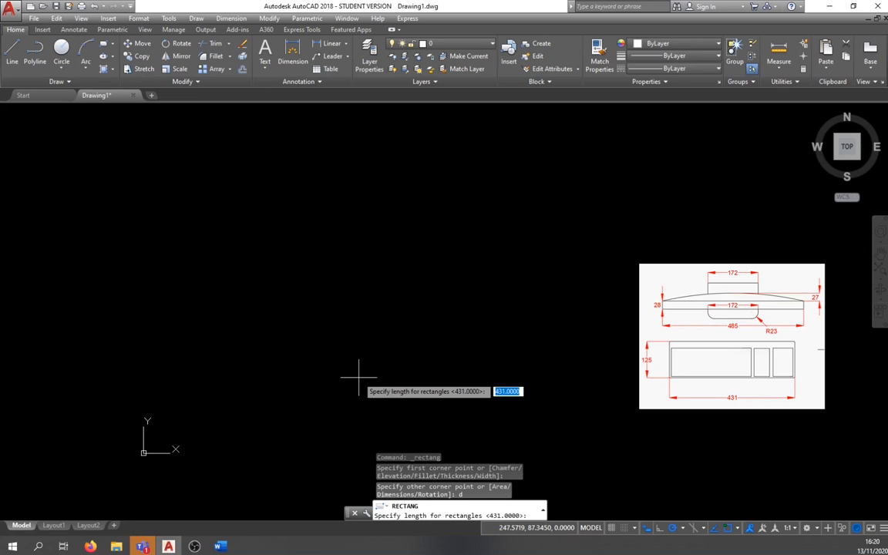
{"action": "type", "text": "431"}
{"action": "key", "text": "Return"}
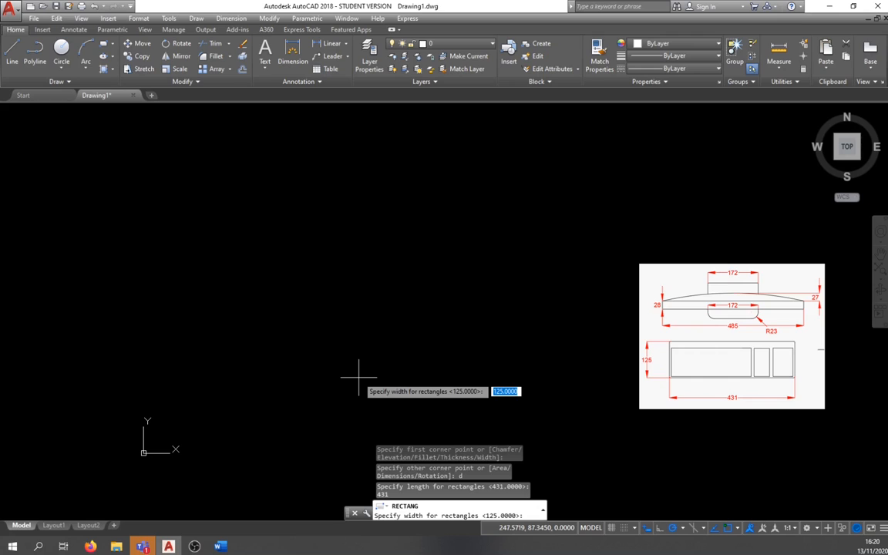
{"action": "type", "text": "12"}
{"action": "key", "text": "Return"}
{"action": "left_click", "coordinate": [359, 378]}
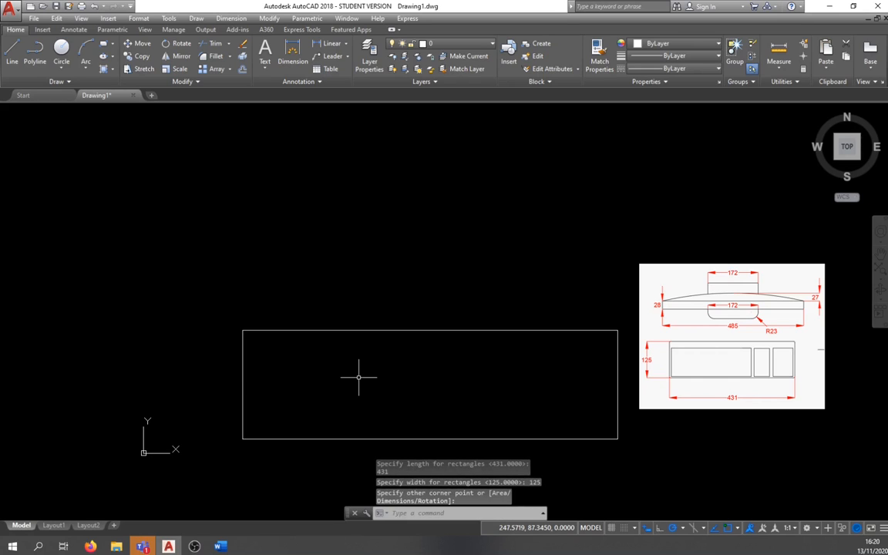
- Draw the large main key area as a rectangle inside the keyboard outline, starting near its left edge
{"action": "left_click", "coordinate": [113, 44]}
{"action": "left_click", "coordinate": [121, 61]}
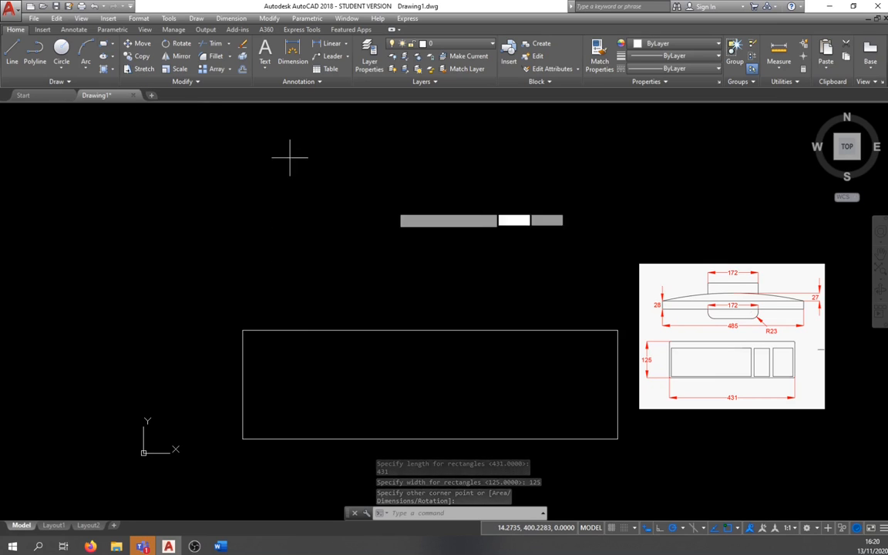
{"action": "left_click", "coordinate": [252, 353]}
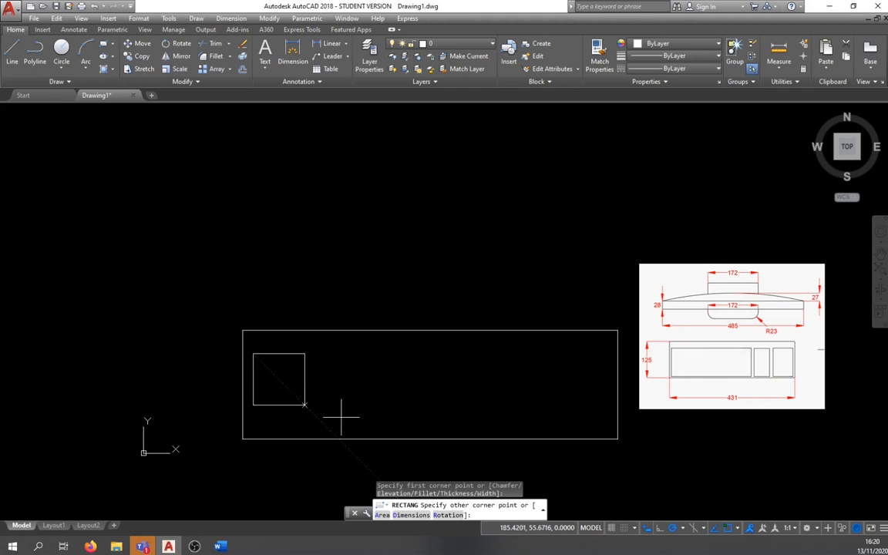
{"action": "left_click", "coordinate": [522, 432]}
{"action": "key", "text": "Return"}
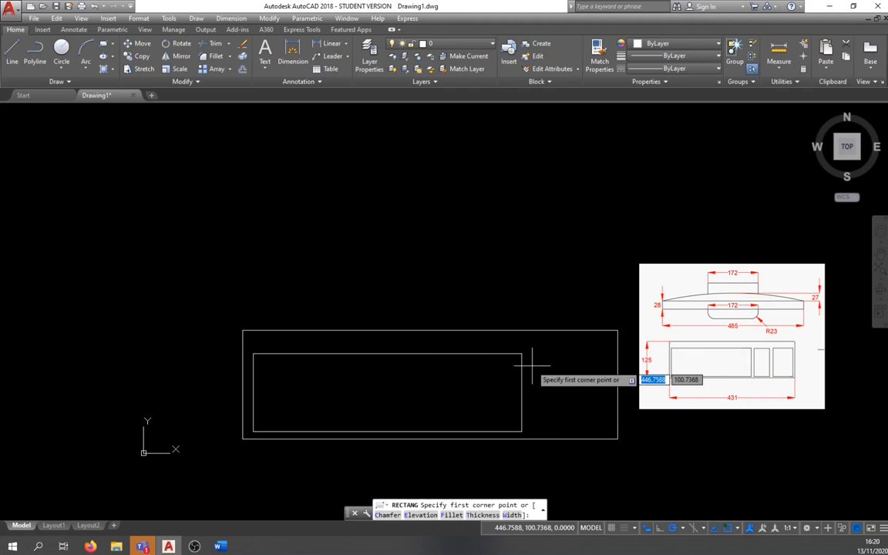
{"action": "key", "text": "Escape"}
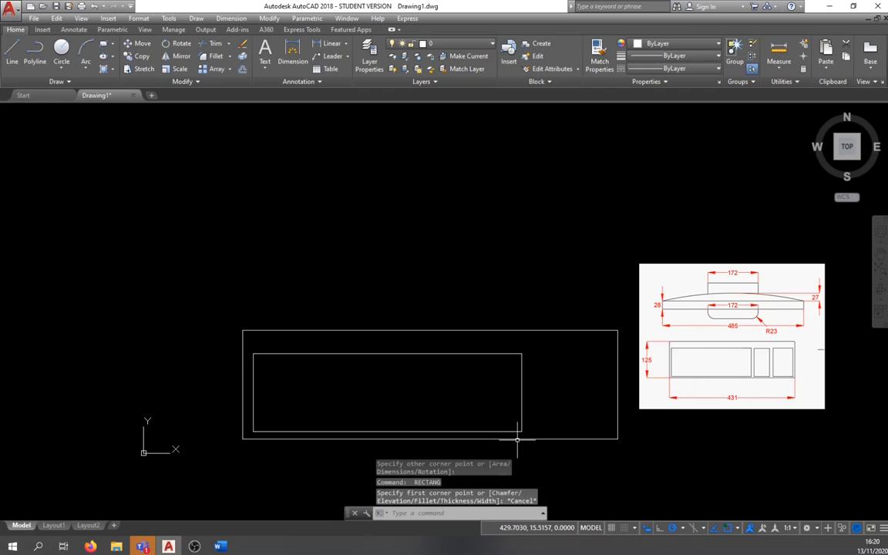
{"action": "left_click", "coordinate": [522, 432]}
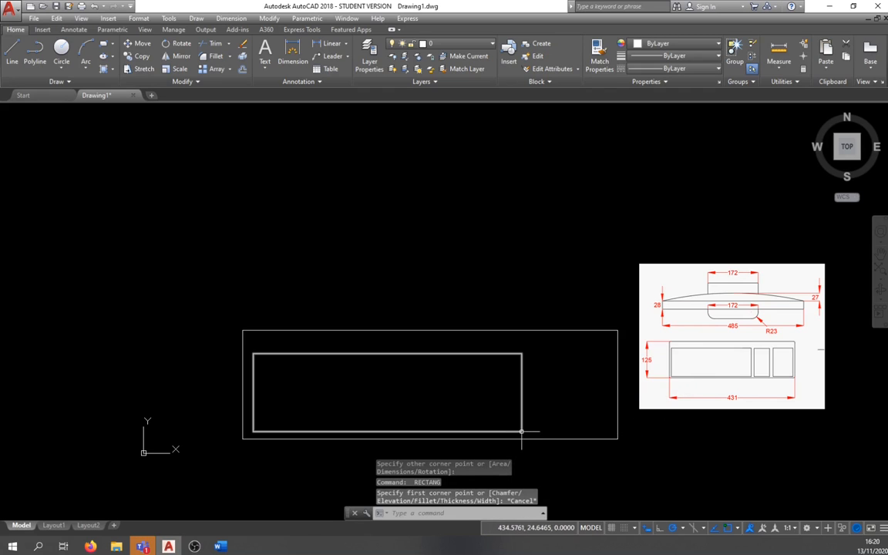
{"action": "key", "text": "Escape"}
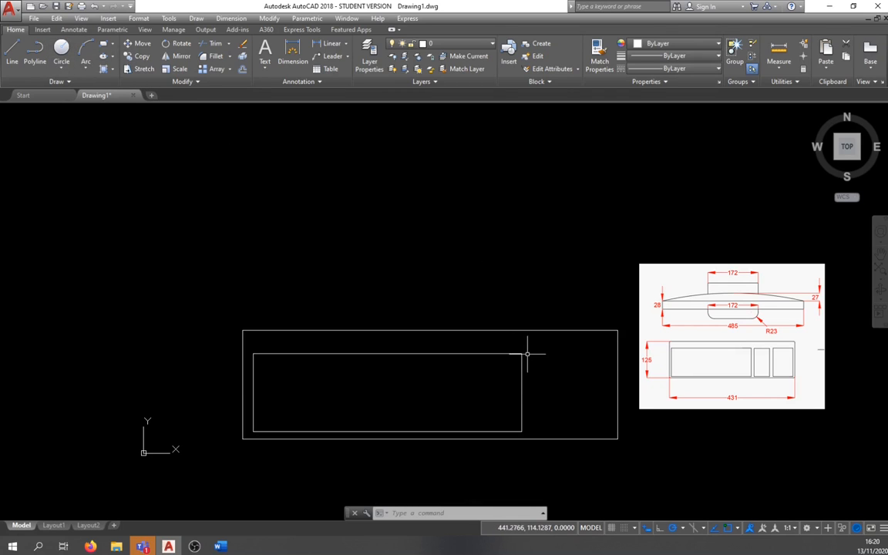
- Draw a narrow rectangle just right of the main key area, aligned with its top and bottom edges
{"action": "type", "text": "rec"}
{"action": "key", "text": "Return"}
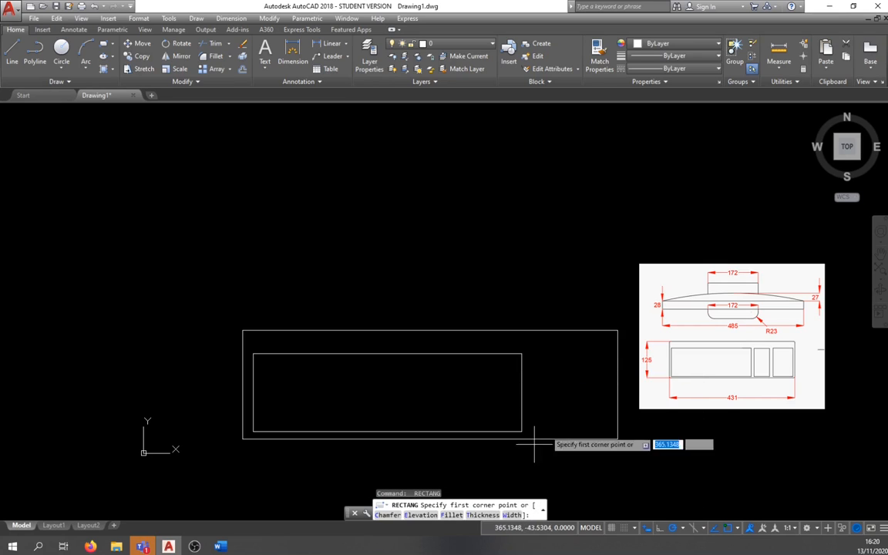
{"action": "left_click", "coordinate": [537, 354]}
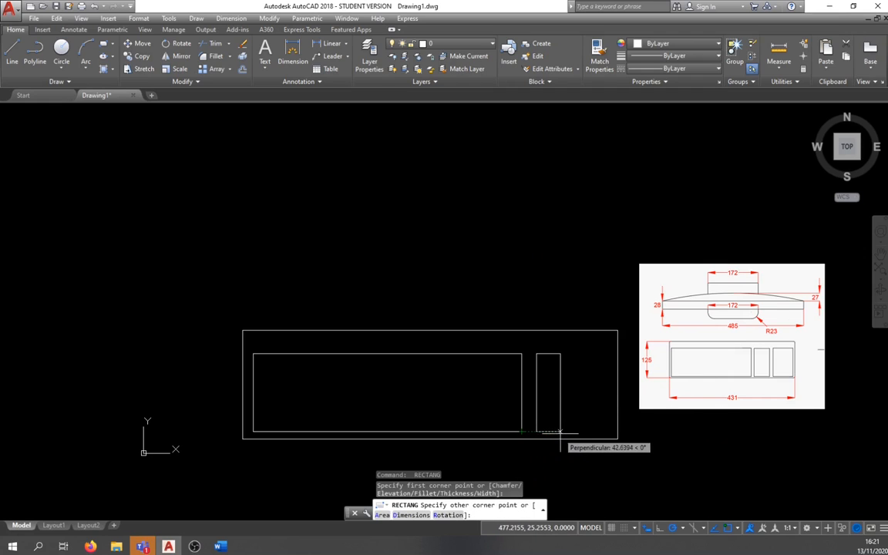
{"action": "left_click", "coordinate": [564, 431]}
- Draw the number pad rectangle between the narrow block and the keyboard's right edge, matching the height of the other blocks
{"action": "key", "text": "Return"}
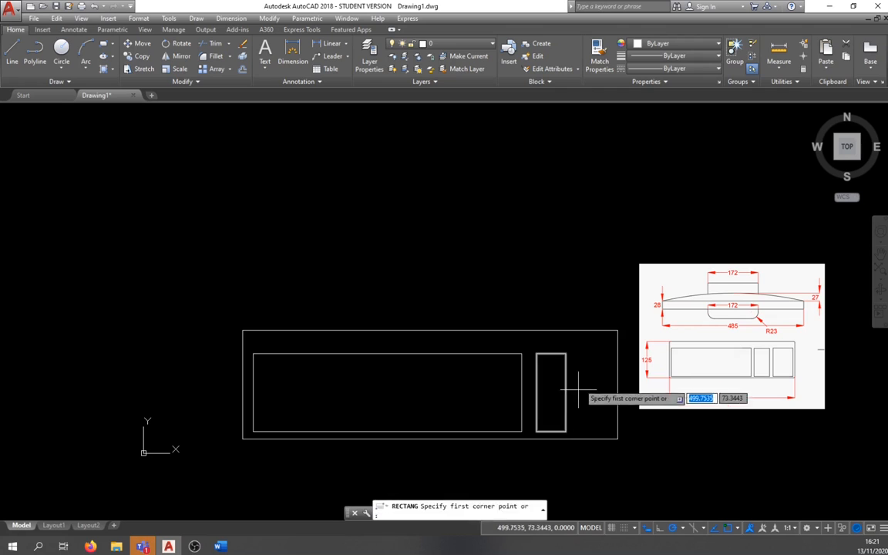
{"action": "left_click", "coordinate": [574, 353]}
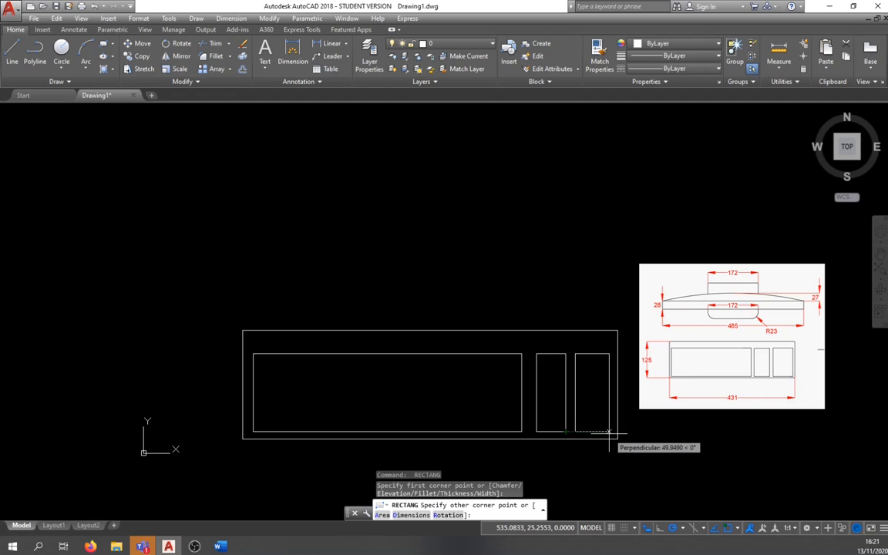
{"action": "key", "text": "Escape"}
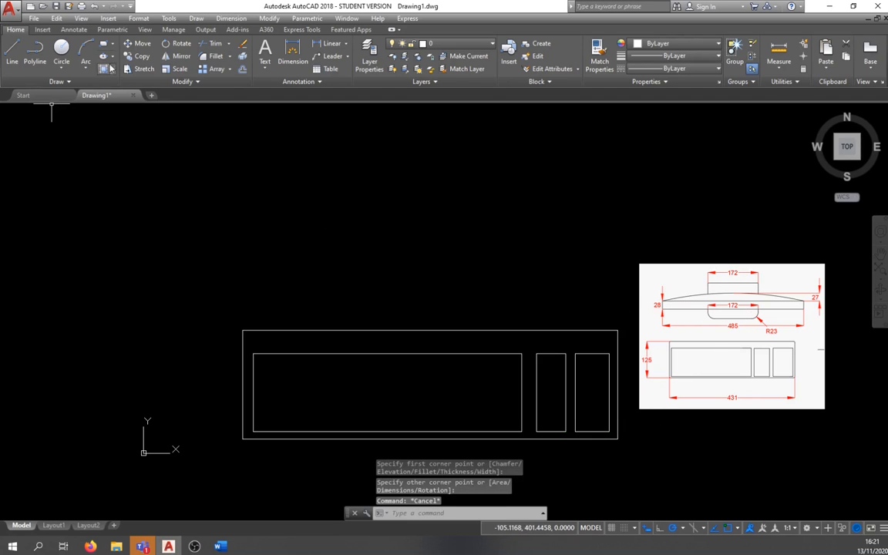
- Draw the monitor body as a rectangle above the keyboard with a length of 485 and a width of 28
{"action": "left_click", "coordinate": [113, 43]}
{"action": "left_click", "coordinate": [117, 60]}
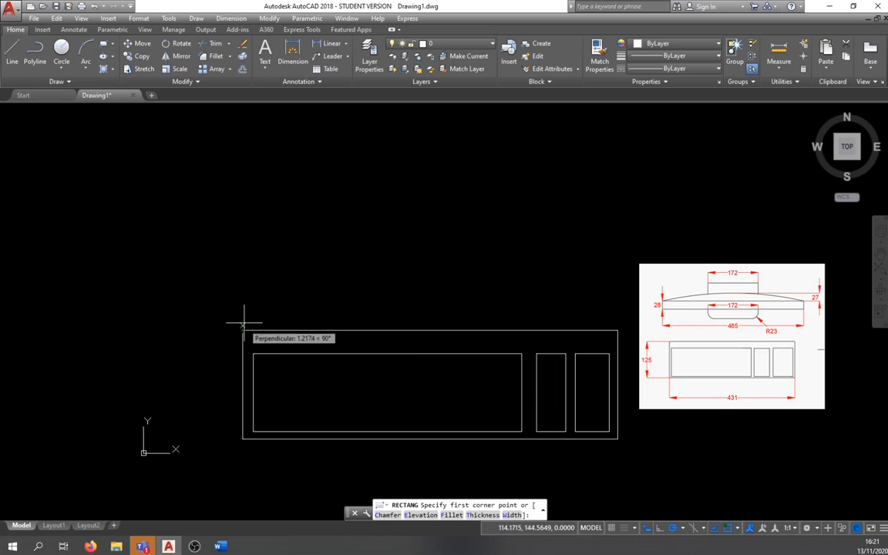
{"action": "left_click", "coordinate": [242, 263]}
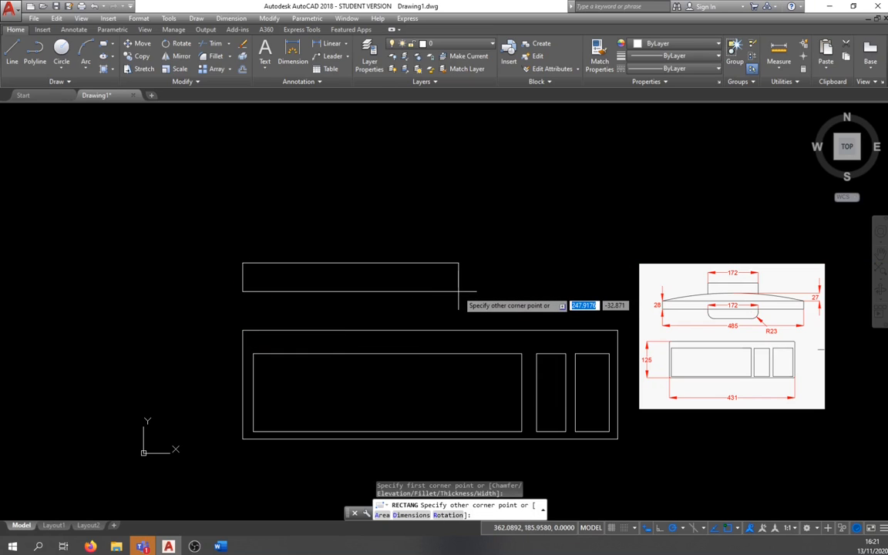
{"action": "type", "text": "d"}
{"action": "key", "text": "Return"}
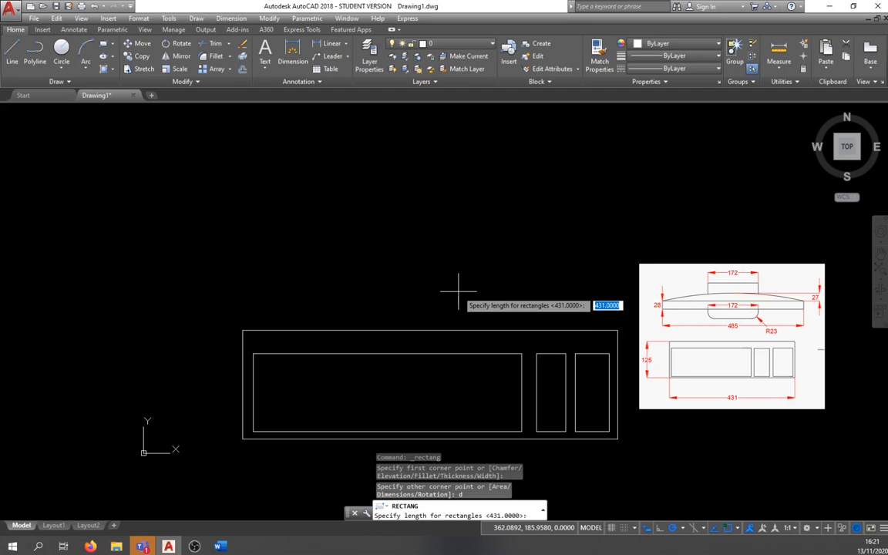
{"action": "type", "text": "485"}
{"action": "key", "text": "Return"}
{"action": "type", "text": "28"}
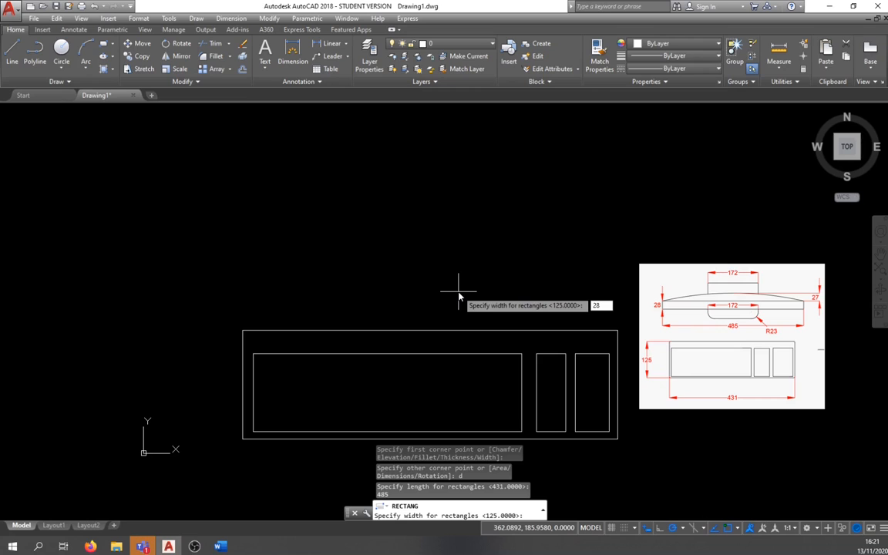
{"action": "key", "text": "Return"}
{"action": "left_click", "coordinate": [461, 291]}
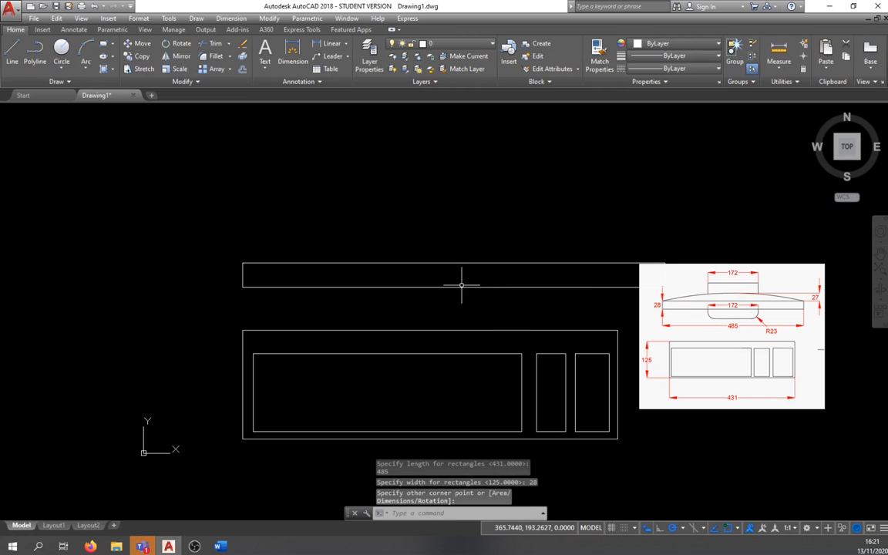
- Move the reference image down and to the right, clear of the monitor rectangle
{"action": "left_click_drag", "start_coordinate": [735, 401], "coordinate": [709, 428]}
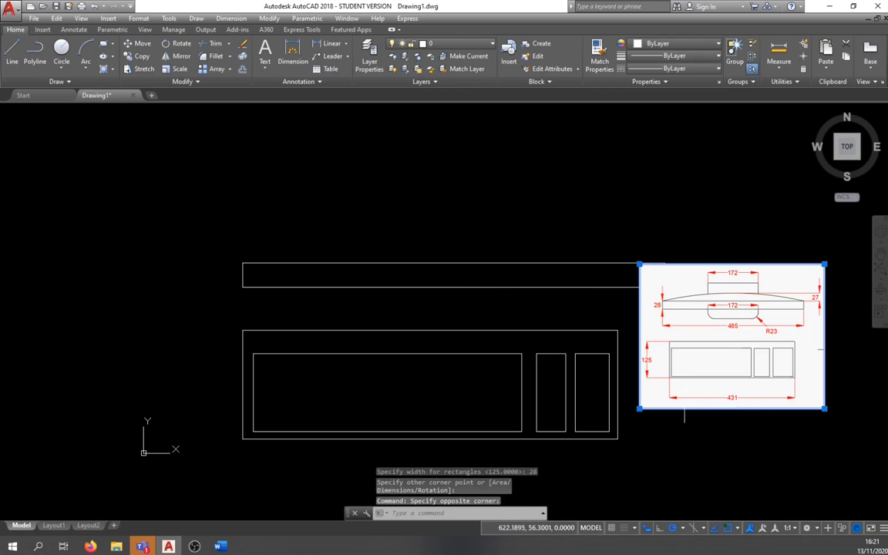
{"action": "type", "text": "m"}
{"action": "key", "text": "Return"}
{"action": "left_click", "coordinate": [681, 367]}
{"action": "left_click", "coordinate": [711, 427]}
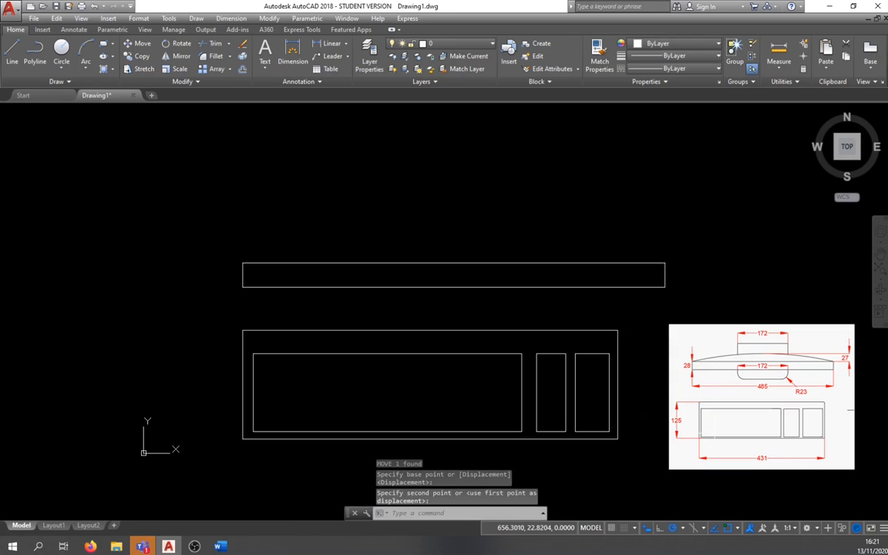
- Move the monitor rectangle by its bottom-edge midpoint so it is centred above the keyboard outline
{"action": "left_click", "coordinate": [585, 299]}
{"action": "left_click", "coordinate": [518, 257]}
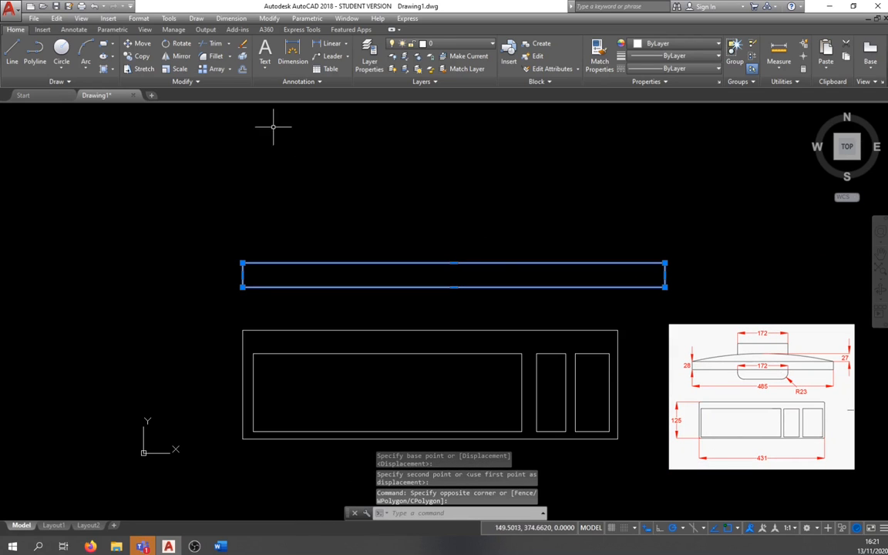
{"action": "left_click", "coordinate": [138, 44]}
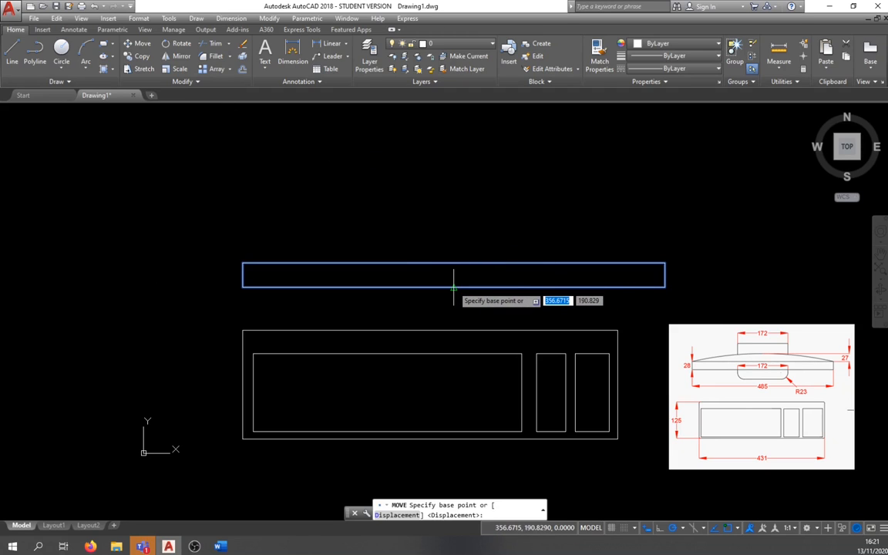
{"action": "left_click", "coordinate": [454, 287]}
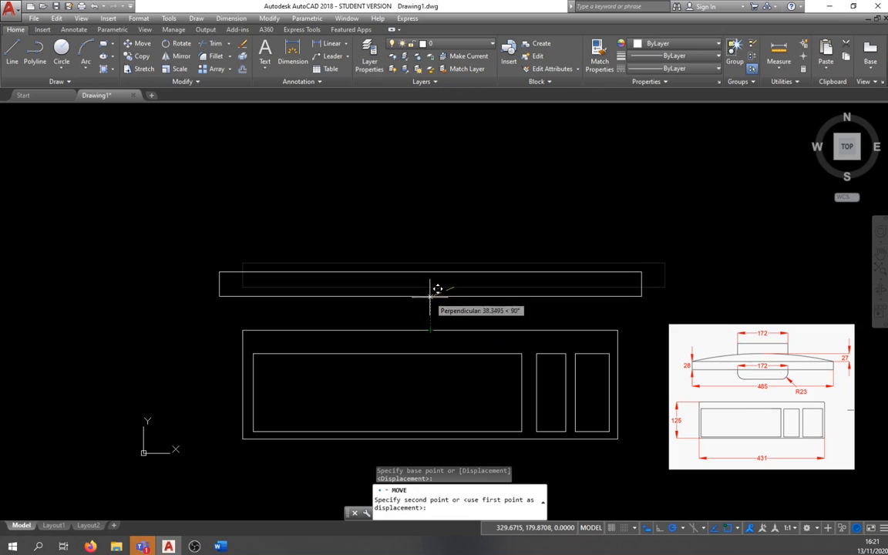
{"action": "left_click", "coordinate": [429, 297]}
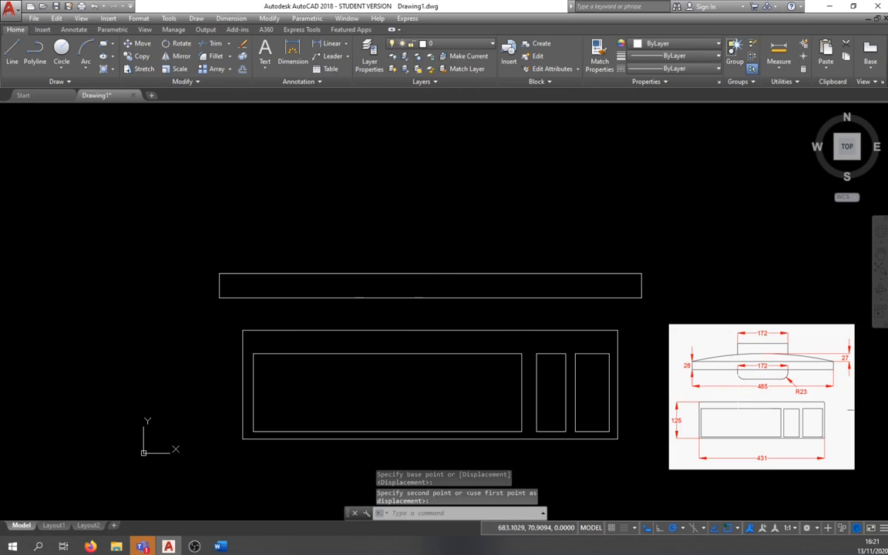
- Move the monitor rectangle about 80 units straight up, farther from the keyboard
{"action": "middle_click_drag", "start_coordinate": [595, 361], "coordinate": [561, 275]}
{"action": "left_click", "coordinate": [486, 240]}
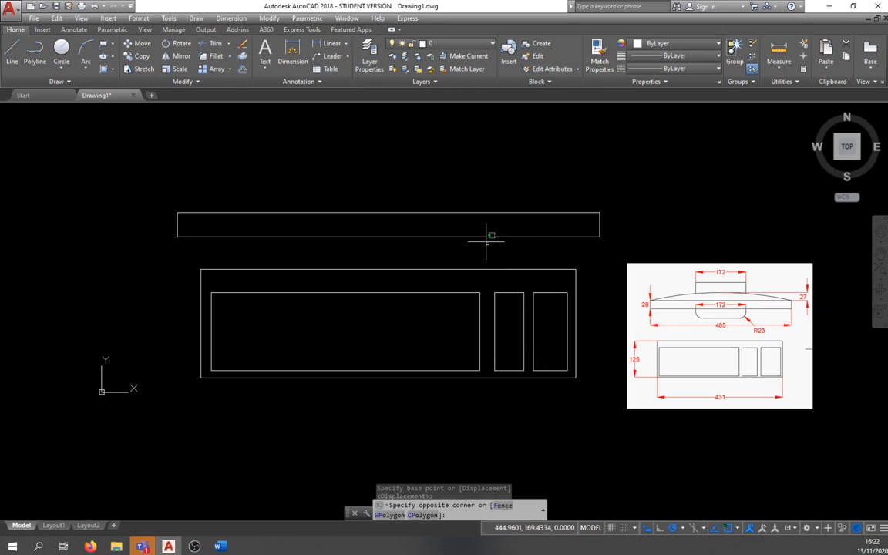
{"action": "left_click", "coordinate": [457, 205]}
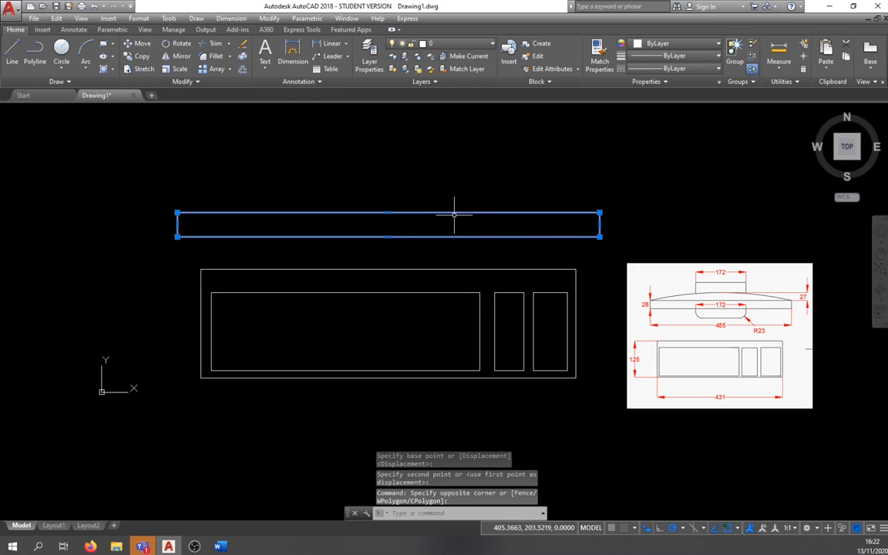
{"action": "key", "text": "Return"}
{"action": "left_click", "coordinate": [454, 208]}
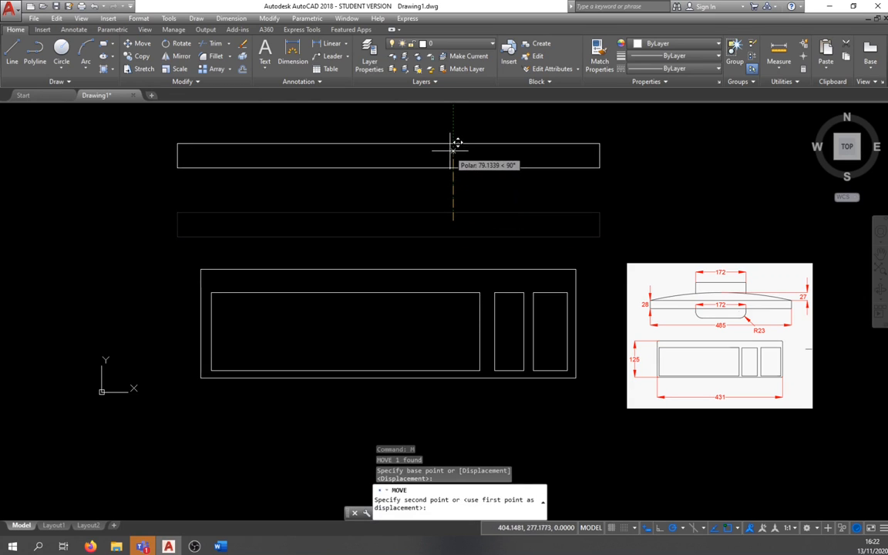
{"action": "left_click", "coordinate": [455, 143]}
{"action": "middle_click_drag", "start_coordinate": [474, 221], "coordinate": [480, 297]}
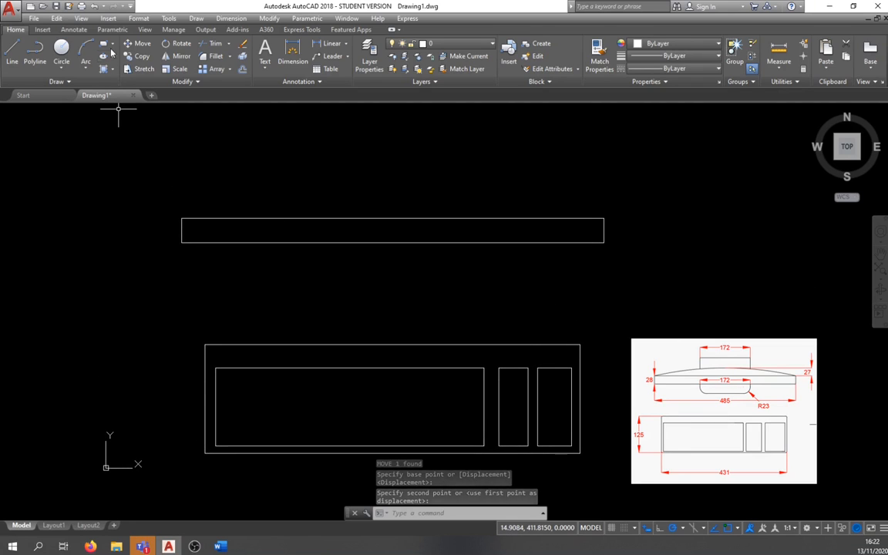
- Draw a 27-unit vertical construction line upward from the midpoint of the monitor rectangle's top edge
{"action": "left_click", "coordinate": [86, 69]}
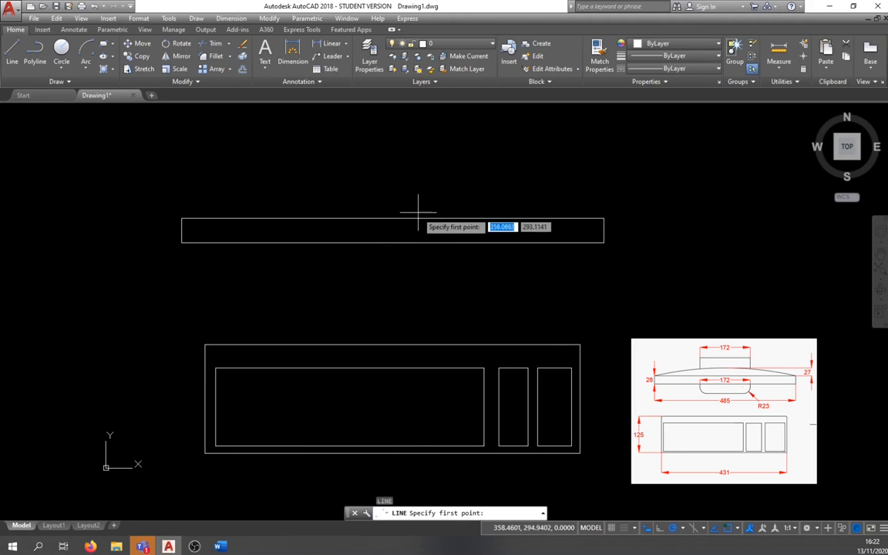
{"action": "left_click", "coordinate": [392, 219]}
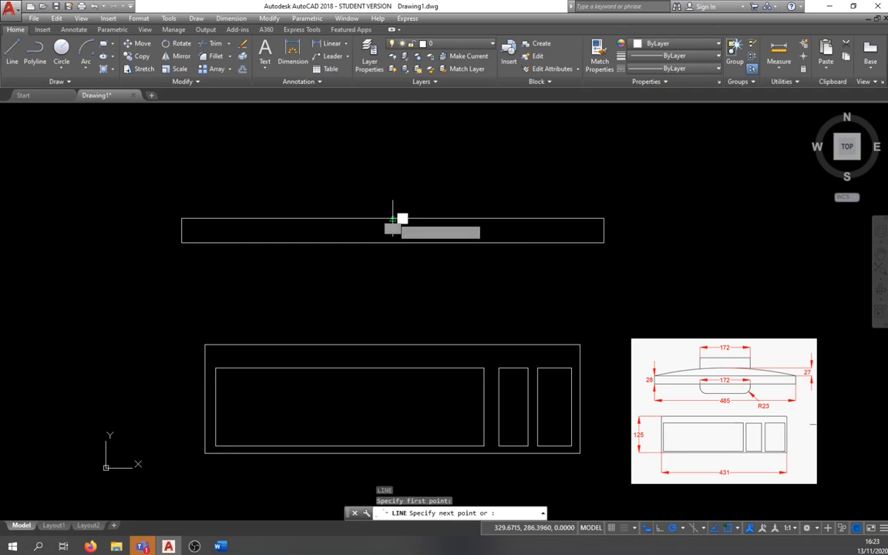
{"action": "type", "text": "27"}
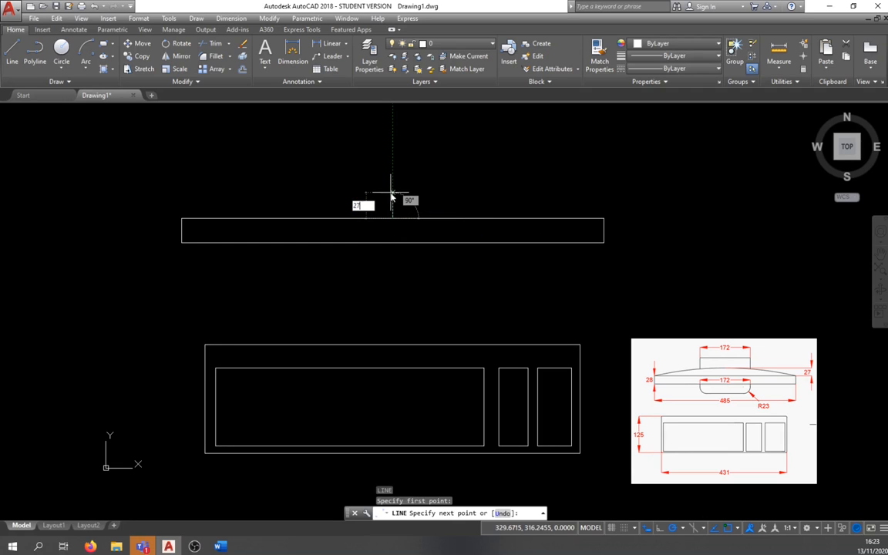
{"action": "key", "text": "Return"}
{"action": "key", "text": "Escape"}
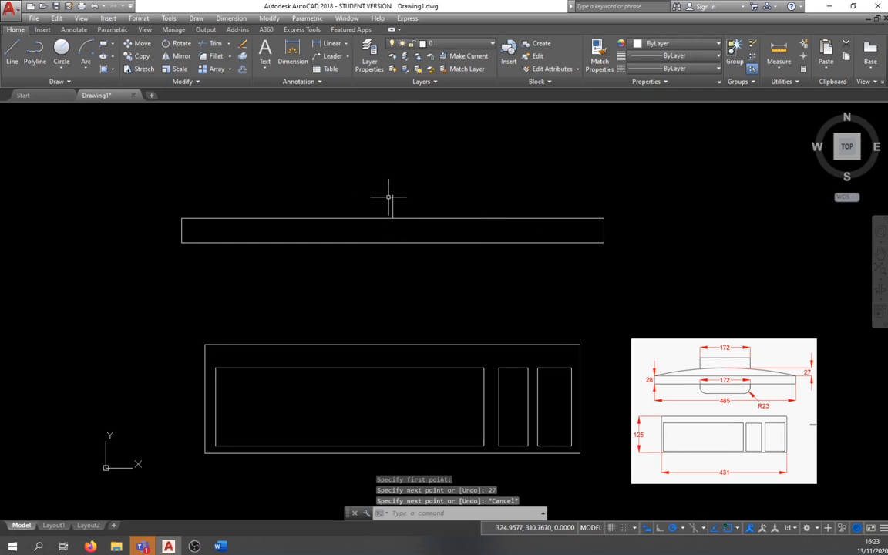
- Draw a three-point arc from the monitor rectangle's top-left corner through the construction line's upper end to the top-right corner
{"action": "left_click", "coordinate": [85, 66]}
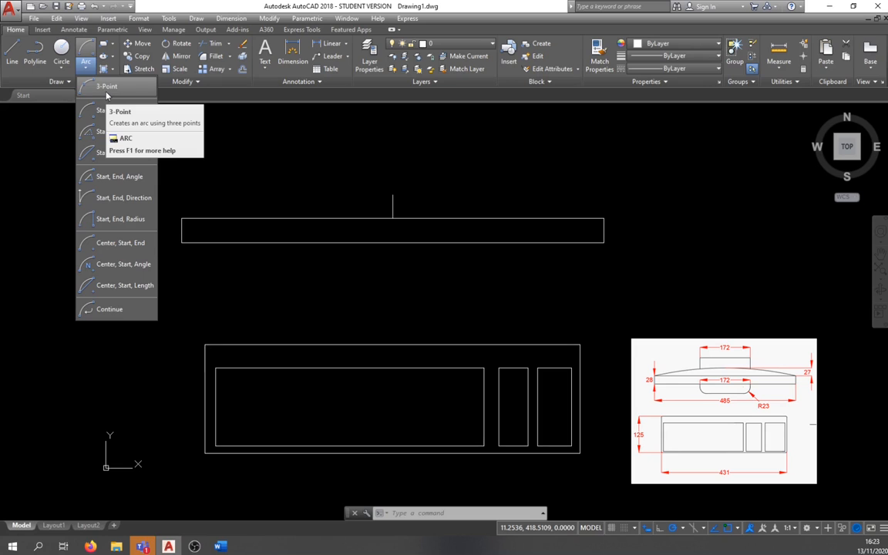
{"action": "left_click", "coordinate": [106, 87]}
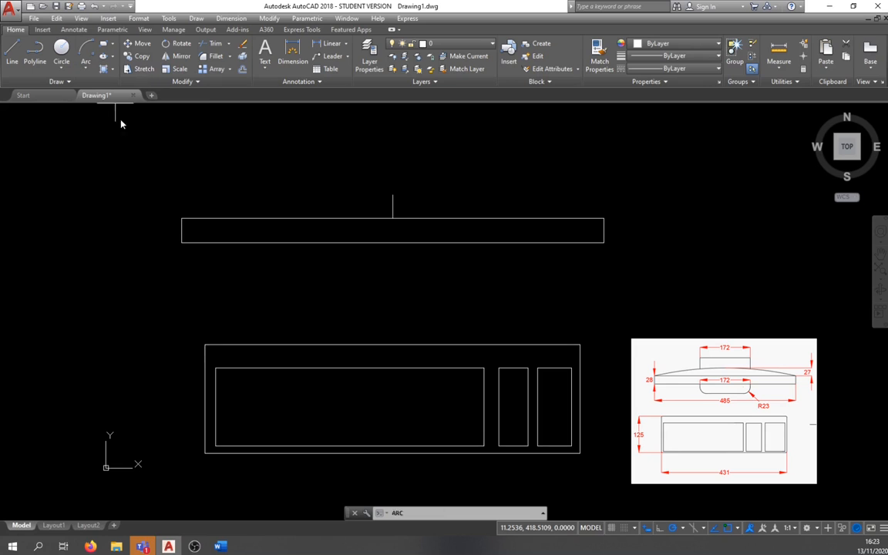
{"action": "left_click", "coordinate": [181, 218]}
{"action": "left_click", "coordinate": [393, 195]}
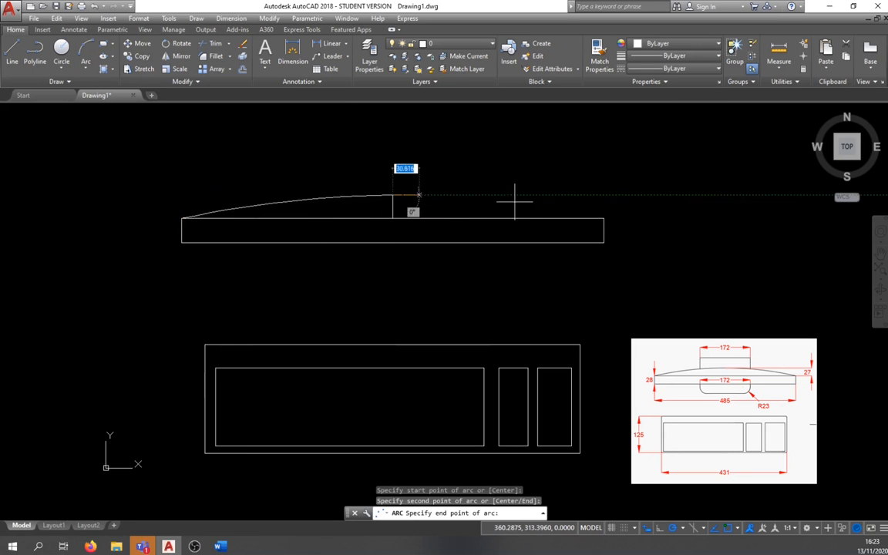
{"action": "left_click", "coordinate": [604, 218]}
{"action": "key", "text": "Escape"}
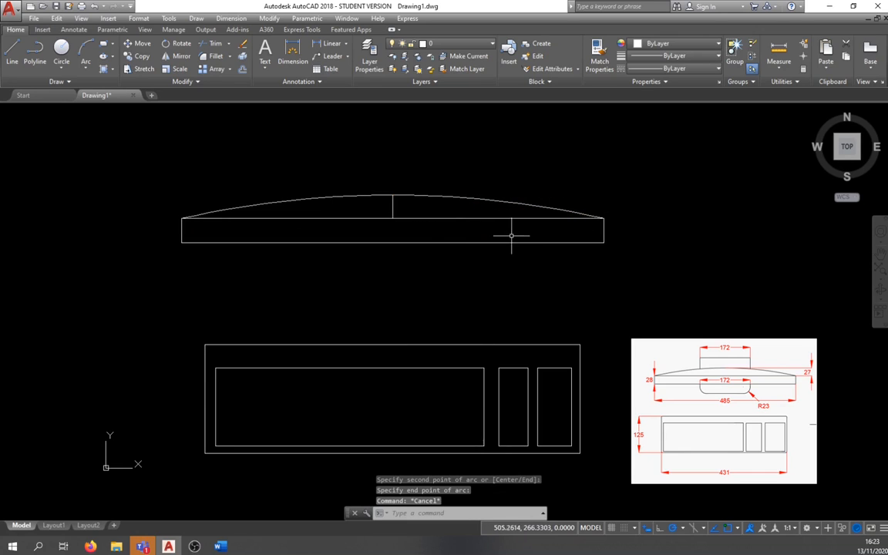
- Delete the vertical construction line between the monitor rectangle and the arc
{"action": "left_click", "coordinate": [395, 211]}
{"action": "left_click", "coordinate": [399, 202]}
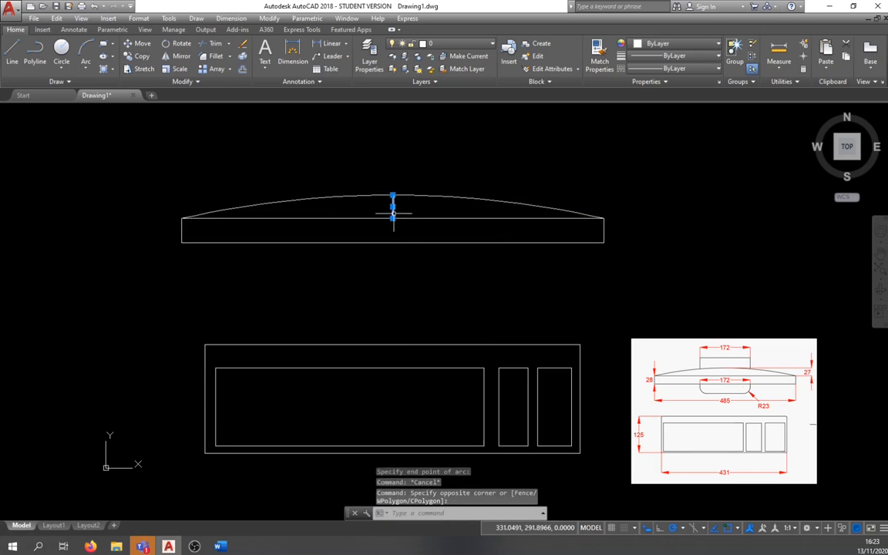
{"action": "key", "text": "Delete"}
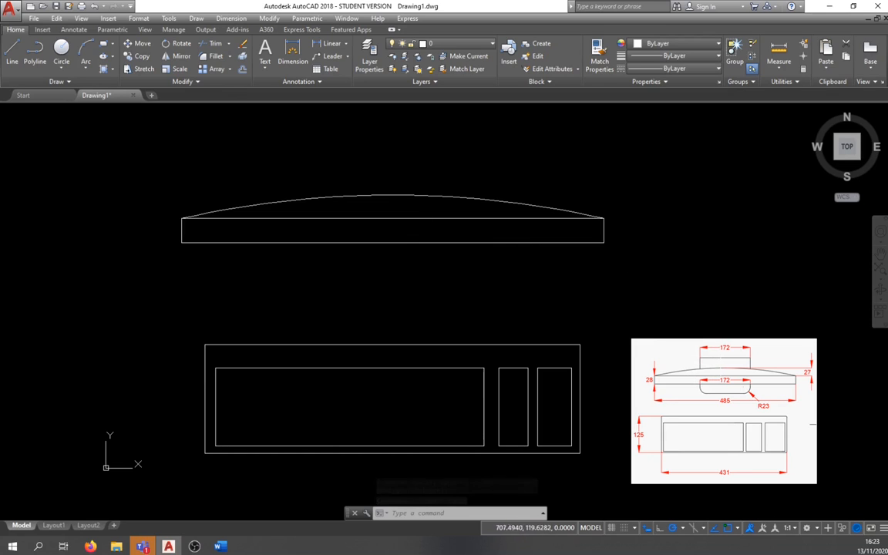
- Draw a vertical line about 32 units long upward from the midpoint of the arc
{"action": "left_click", "coordinate": [16, 64]}
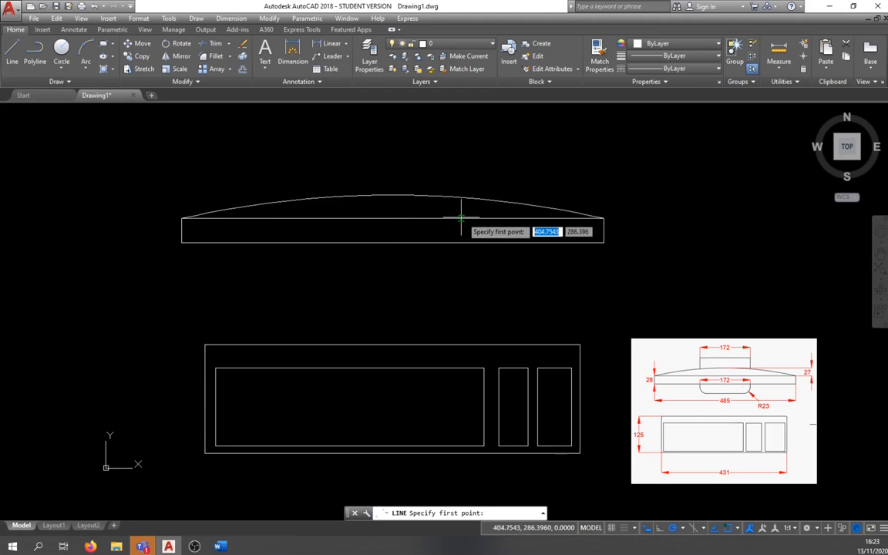
{"action": "left_click", "coordinate": [390, 195]}
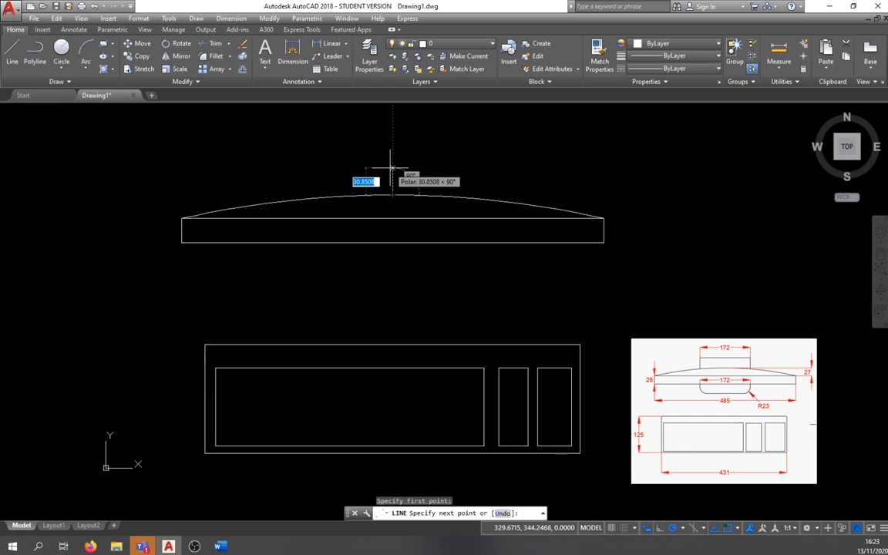
{"action": "left_click", "coordinate": [390, 166]}
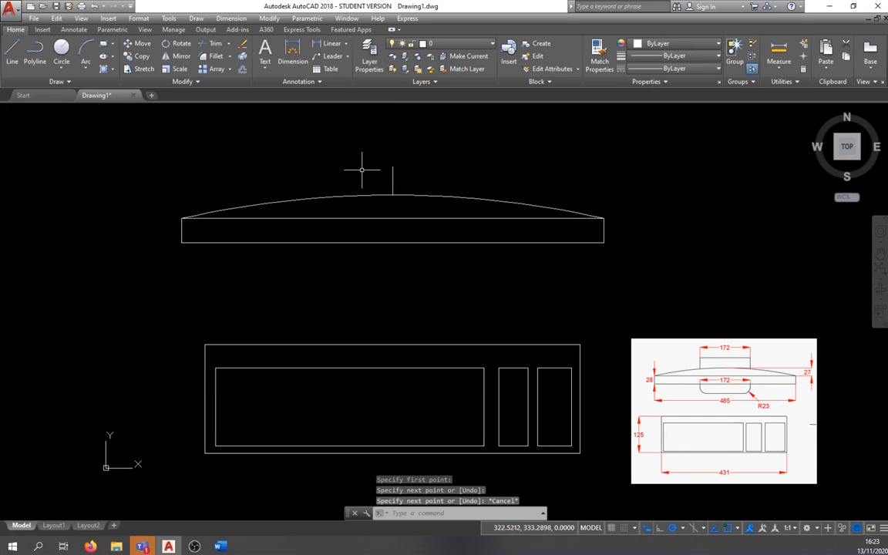
- Draw an 86-unit horizontal line to the left from the upper end of the short vertical line
{"action": "left_click", "coordinate": [13, 54]}
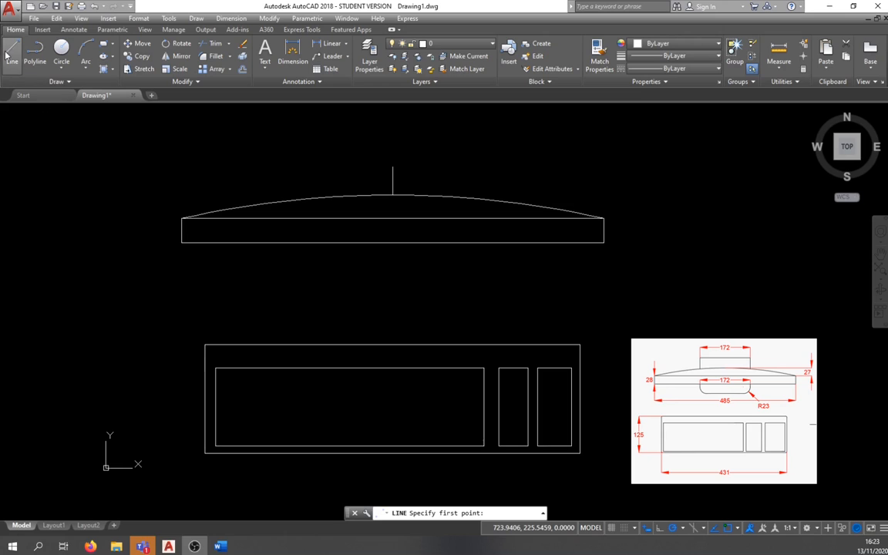
{"action": "left_click", "coordinate": [393, 167]}
{"action": "type", "text": "8"}
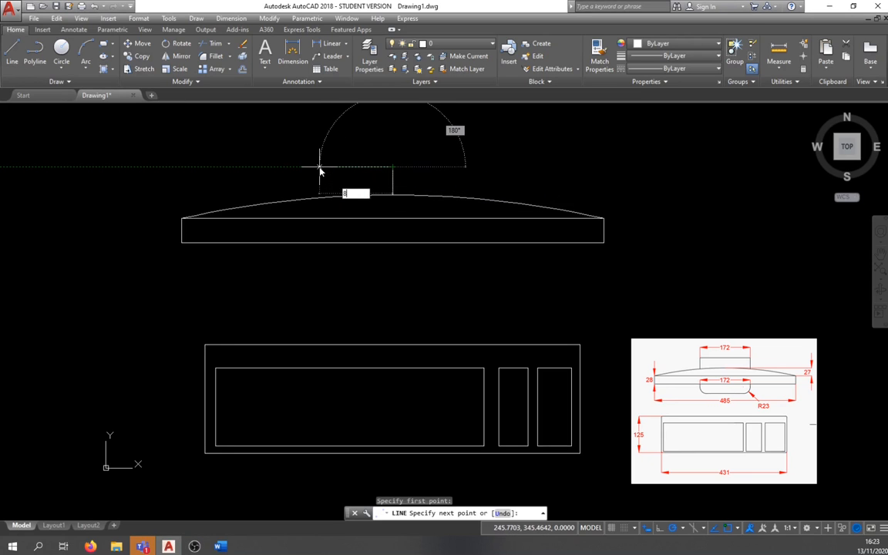
{"action": "type", "text": "6"}
{"action": "key", "text": "Return"}
{"action": "key", "text": "Escape"}
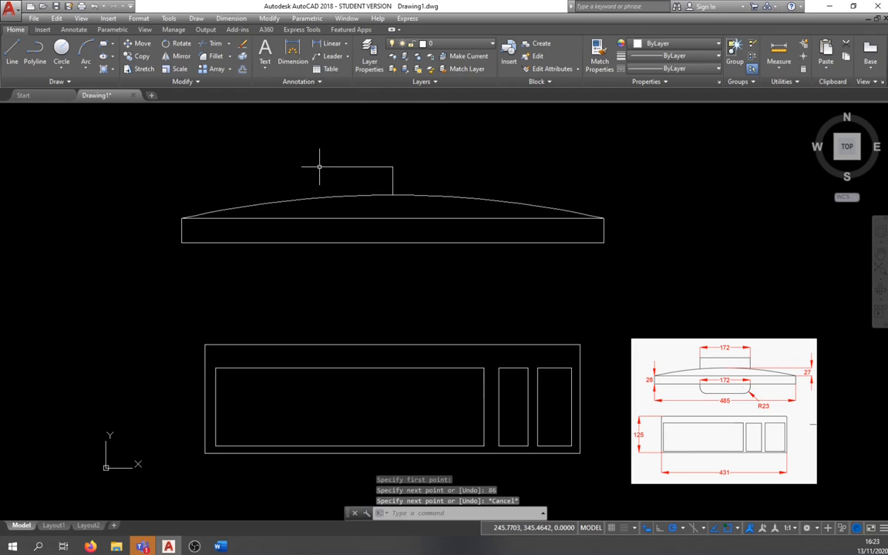
- Draw an 86-unit horizontal line to the right from the upper end of the short vertical line
{"action": "key", "text": "Return"}
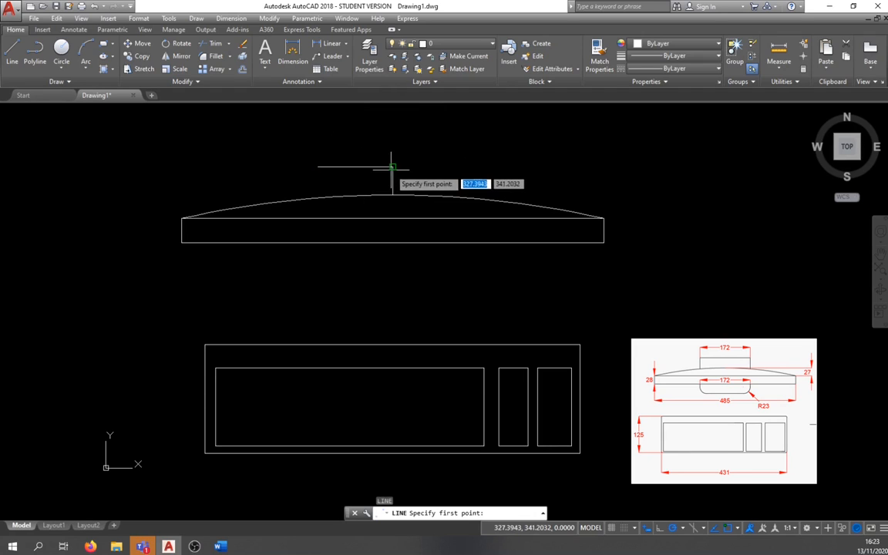
{"action": "left_click", "coordinate": [393, 166]}
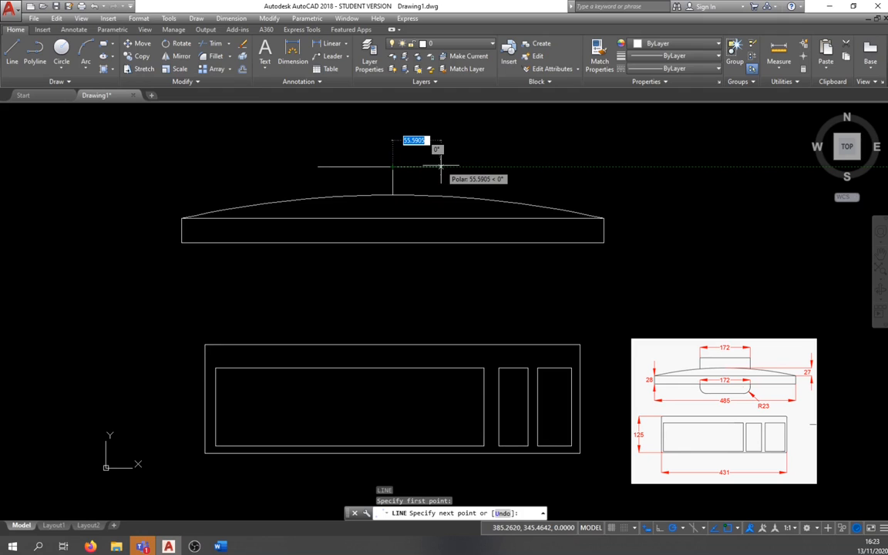
{"action": "type", "text": "86"}
{"action": "key", "text": "Return"}
{"action": "key", "text": "Escape"}
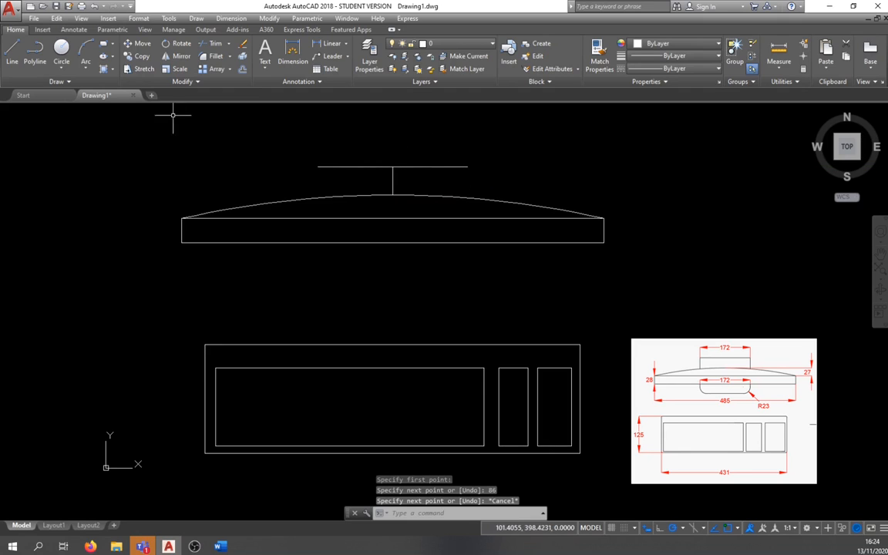
- Draw lines from the upper line's right end down past the monitor's front edge, 172 units left, and back up to its left end
{"action": "left_click", "coordinate": [12, 51]}
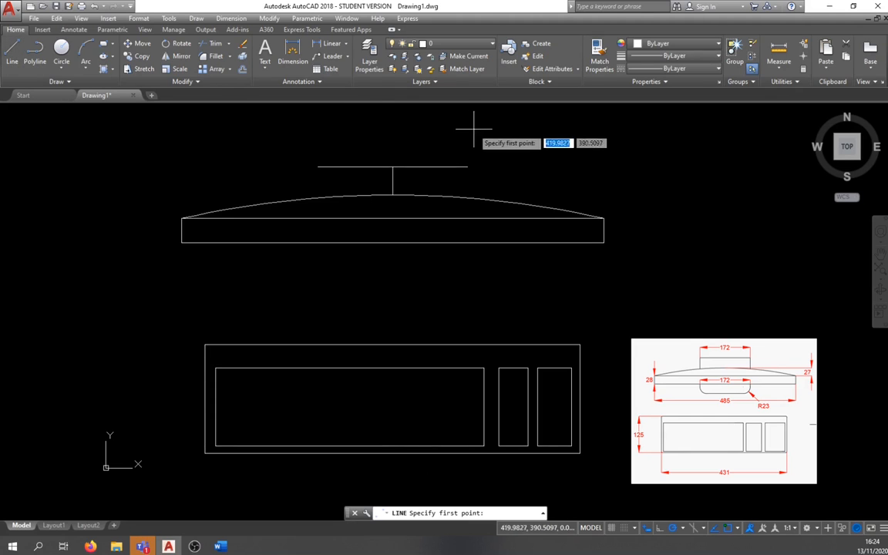
{"action": "left_click", "coordinate": [467, 166]}
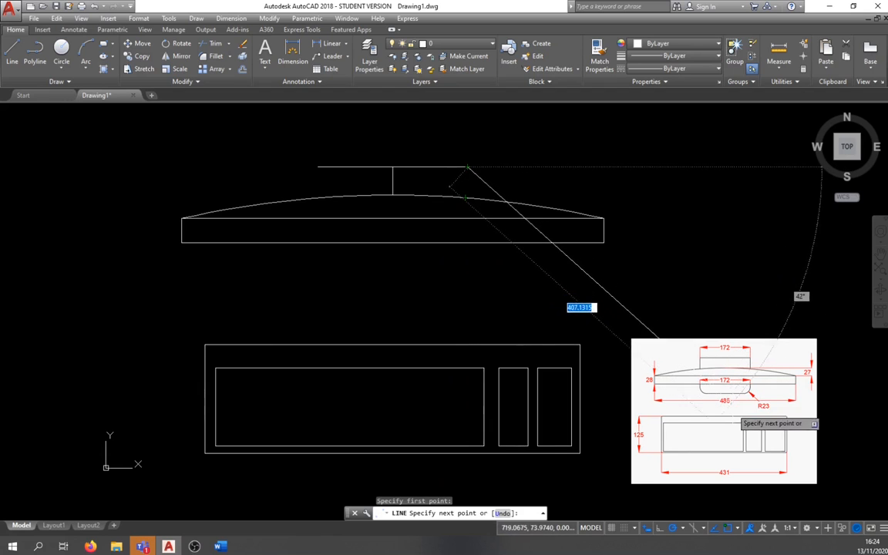
{"action": "left_click", "coordinate": [467, 268]}
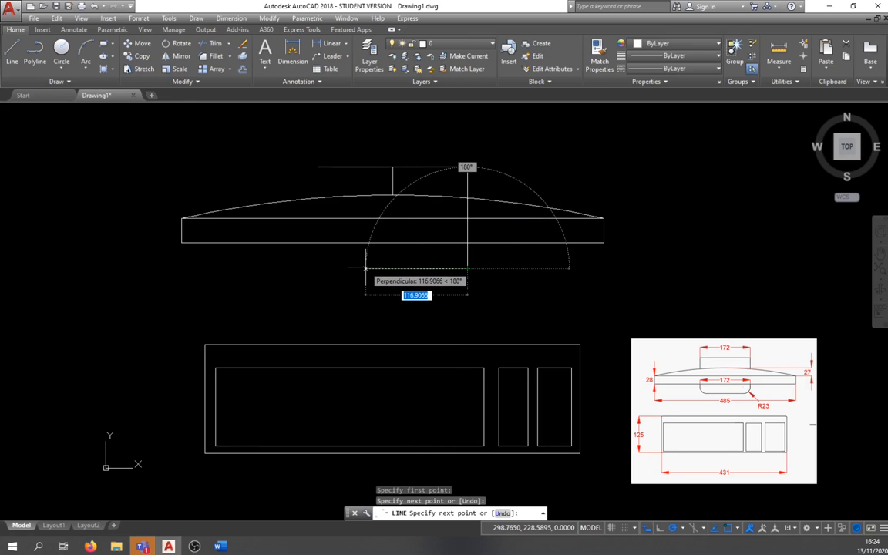
{"action": "type", "text": "1"}
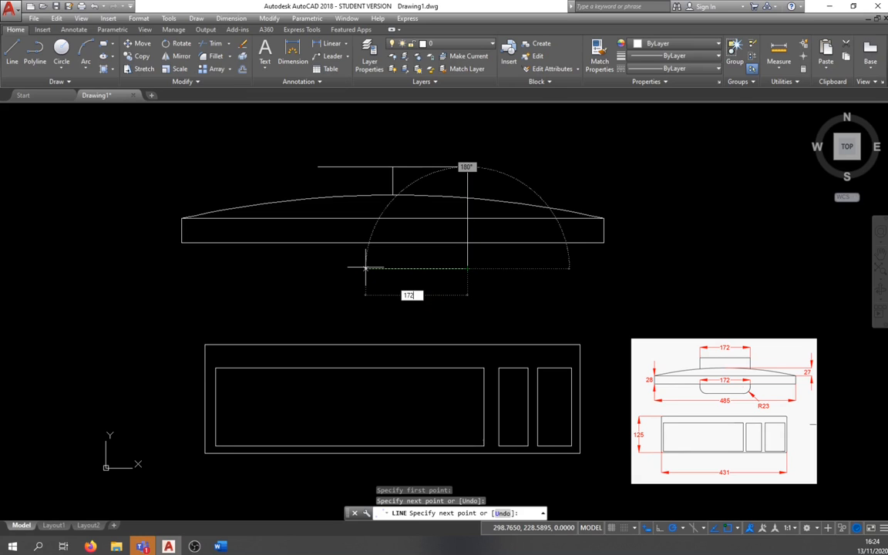
{"action": "type", "text": "72"}
{"action": "key", "text": "Return"}
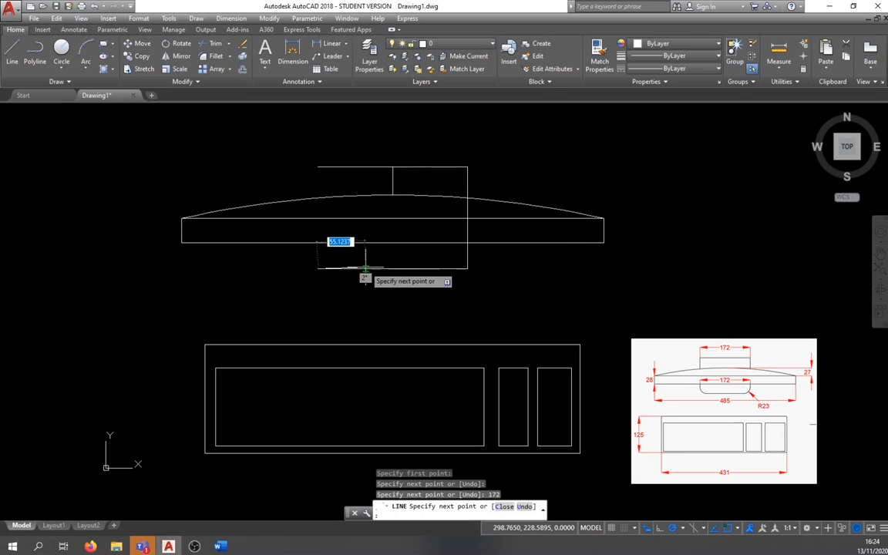
{"action": "left_click", "coordinate": [317, 166]}
{"action": "key", "text": "Escape"}
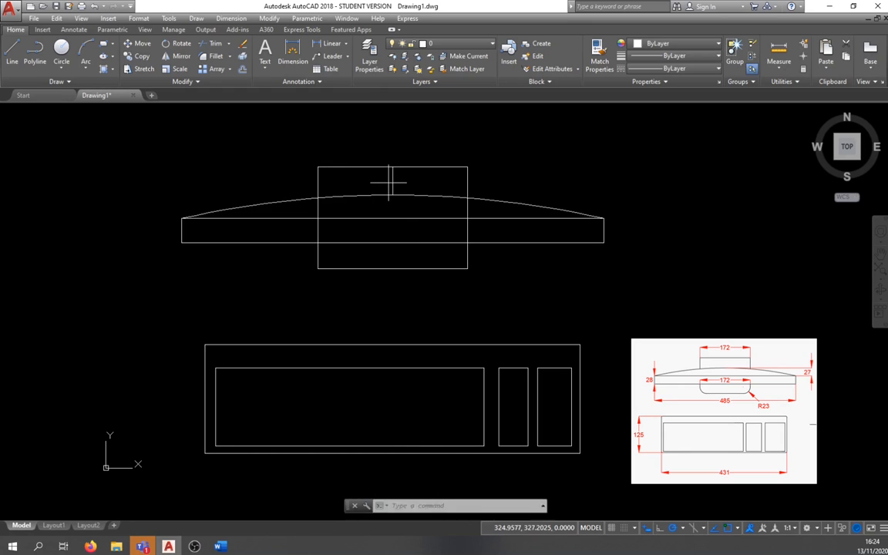
- Delete the short vertical construction line between the arc's midpoint and the rear block's upper edge
{"action": "left_click", "coordinate": [388, 183]}
{"action": "key", "text": "Escape"}
{"action": "left_click", "coordinate": [392, 181]}
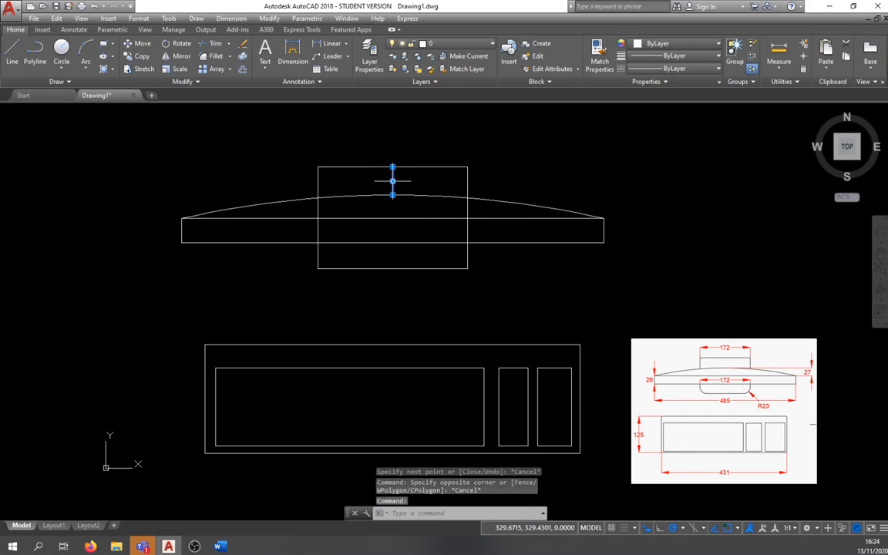
{"action": "key", "text": "Delete"}
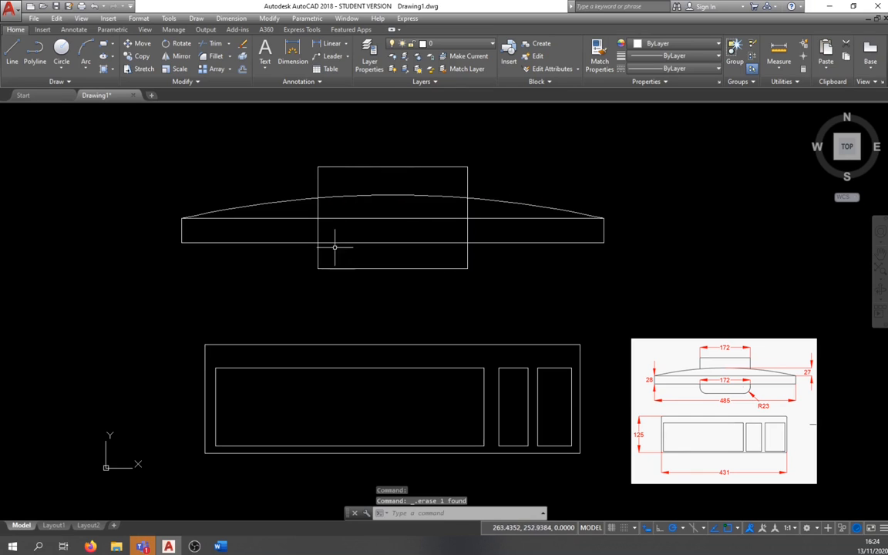
- Fillet both lower corners of the 172-unit-wide block with a radius of 23
{"action": "left_click", "coordinate": [230, 56]}
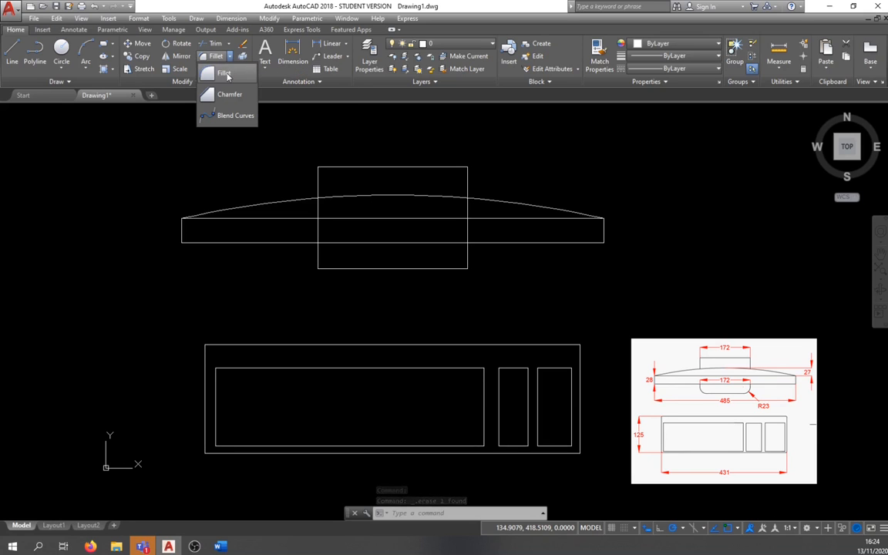
{"action": "left_click", "coordinate": [228, 75]}
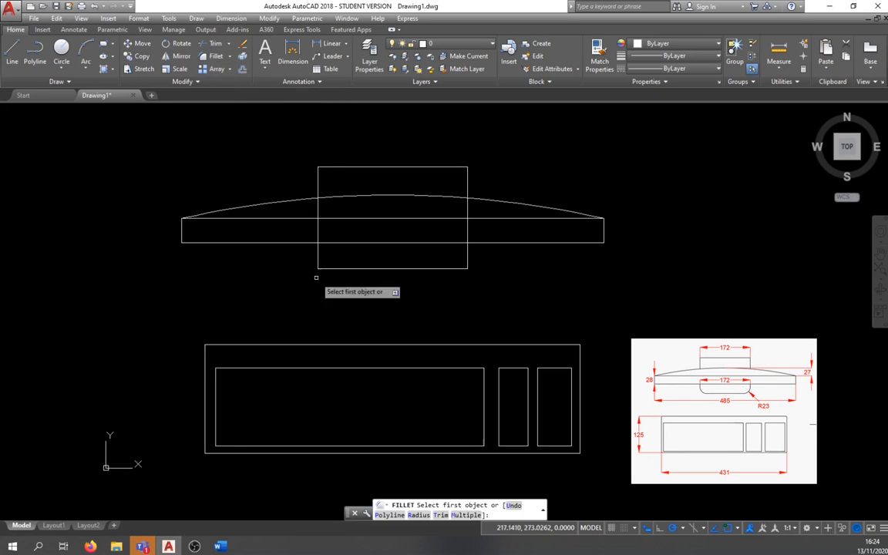
{"action": "left_click", "coordinate": [418, 515]}
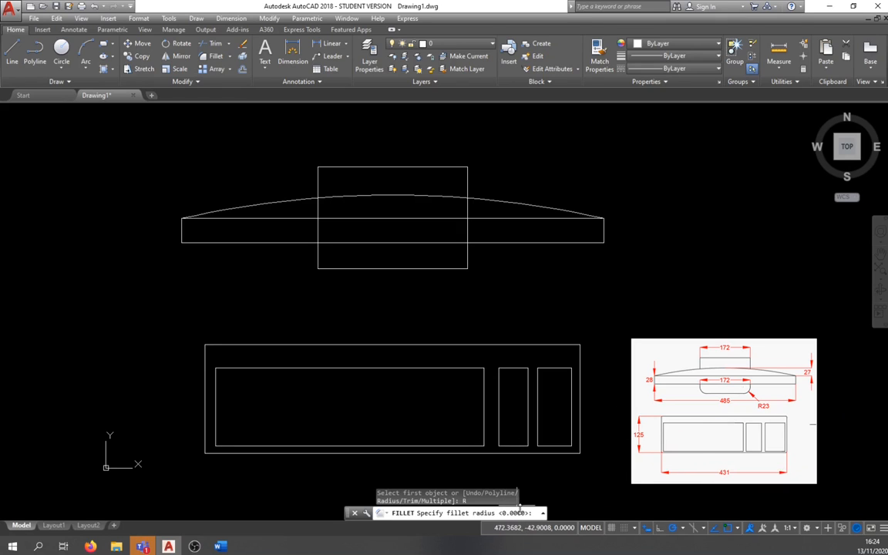
{"action": "type", "text": "23"}
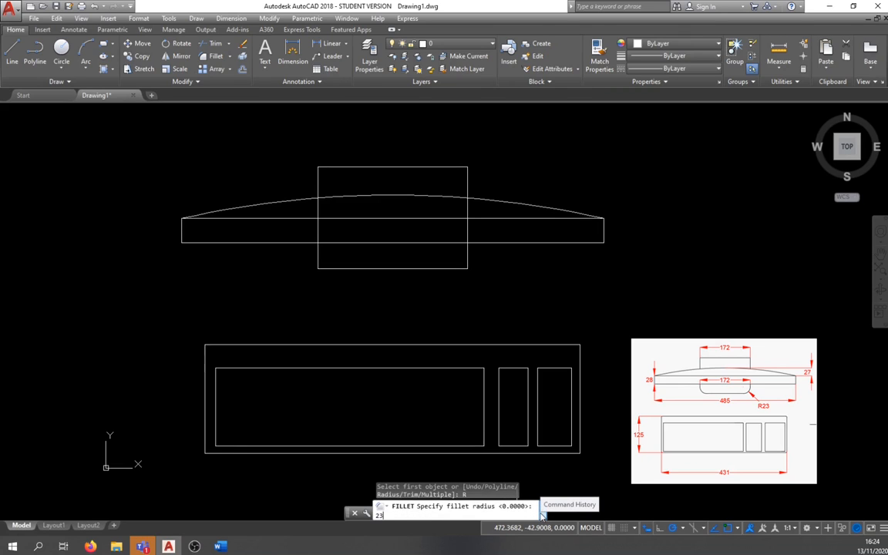
{"action": "key", "text": "Return"}
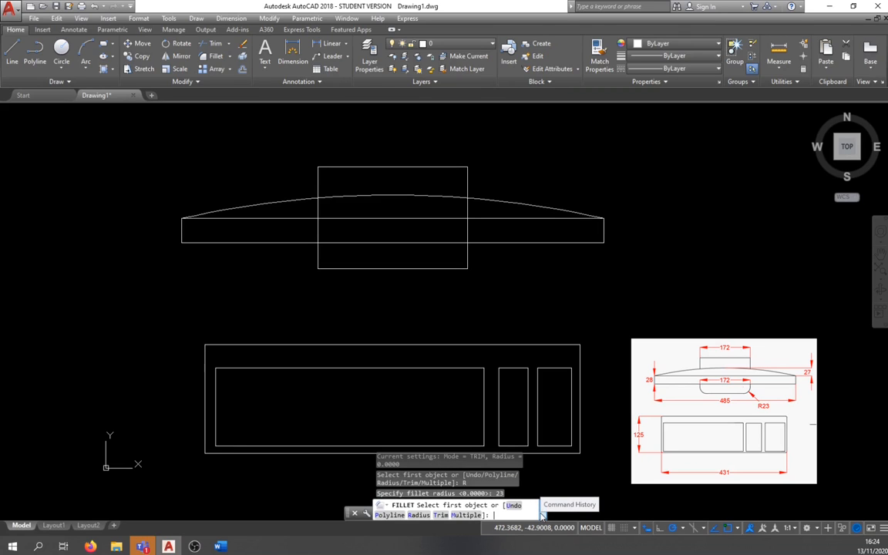
{"action": "left_click", "coordinate": [329, 268]}
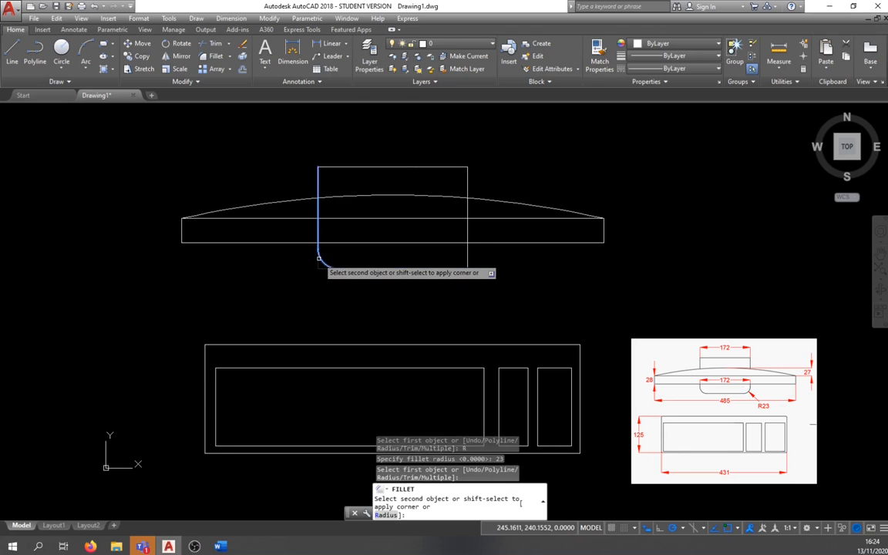
{"action": "left_click", "coordinate": [318, 252]}
{"action": "key", "text": "Return"}
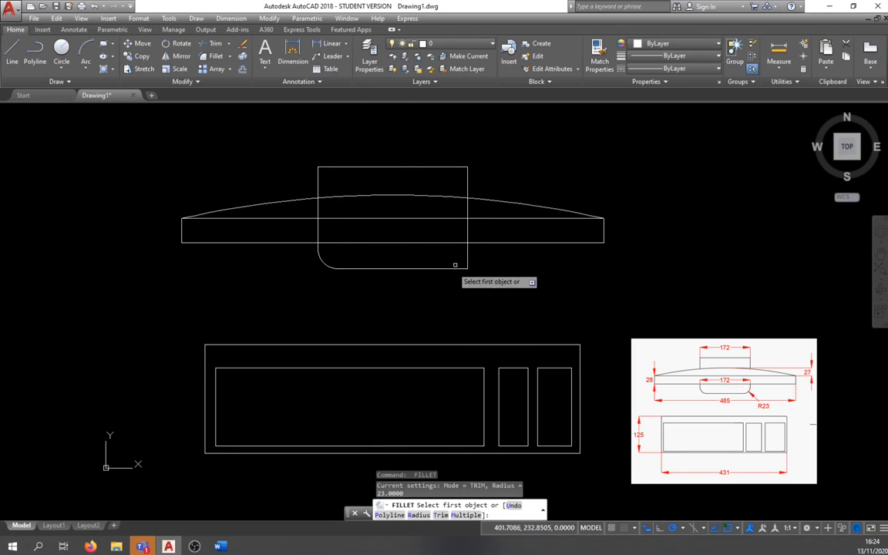
{"action": "left_click", "coordinate": [459, 263]}
{"action": "left_click", "coordinate": [465, 257]}
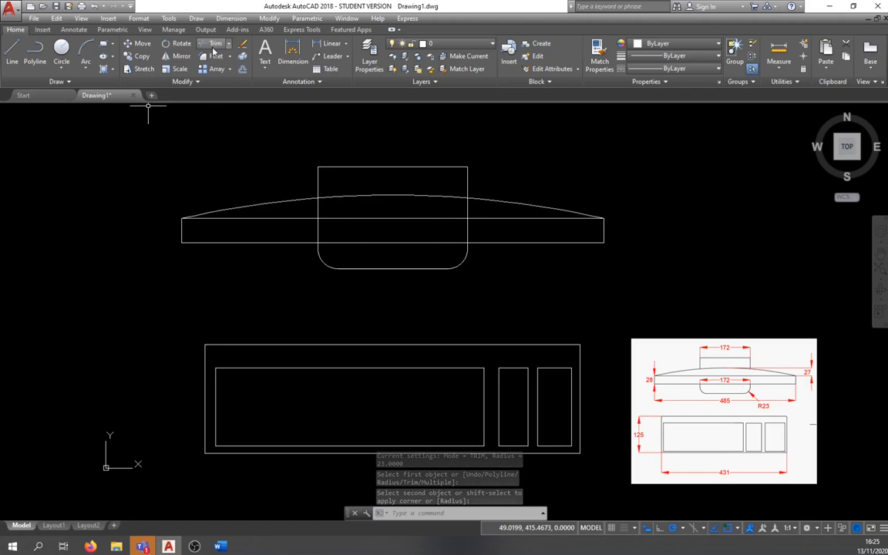
- Trim away the block's two vertical sides where they cross the monitor, between the arc and the monitor's front edge
{"action": "type", "text": "tr"}
{"action": "key", "text": "Return"}
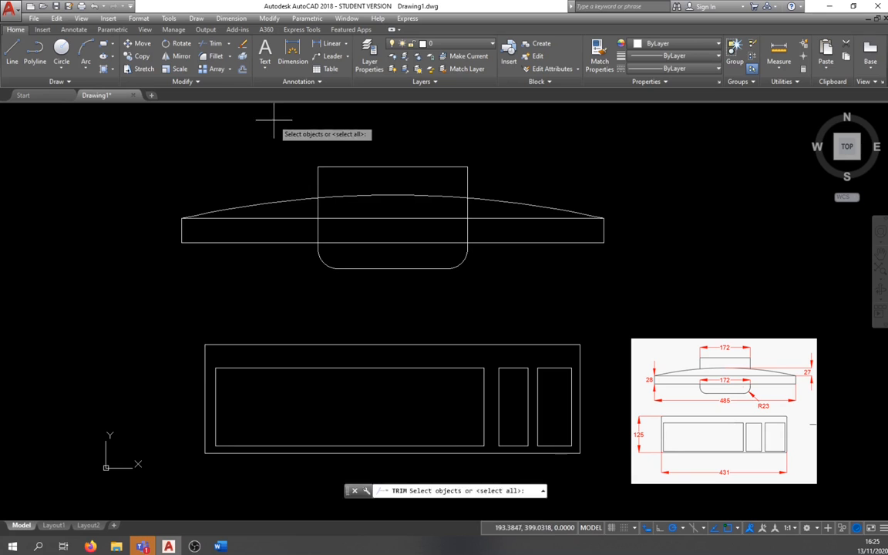
{"action": "left_click", "coordinate": [274, 119]}
{"action": "key", "text": "Escape"}
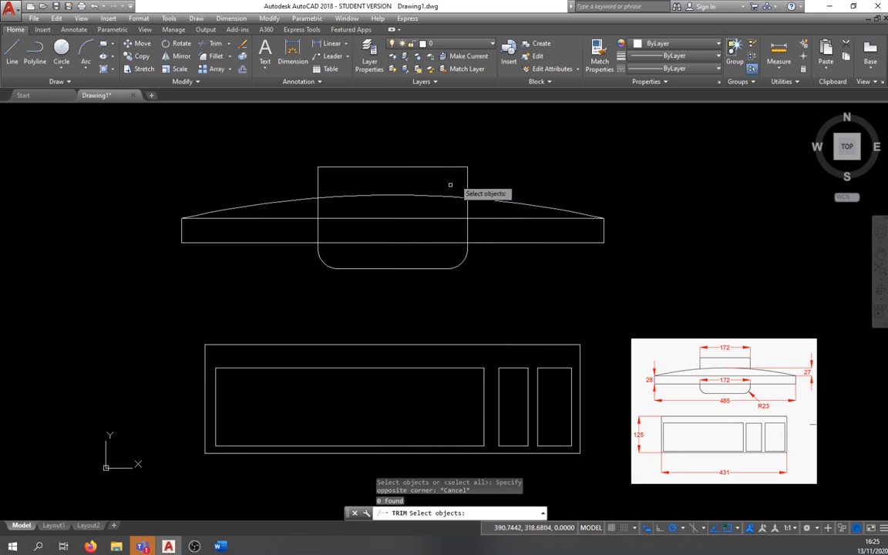
{"action": "left_click", "coordinate": [516, 129]}
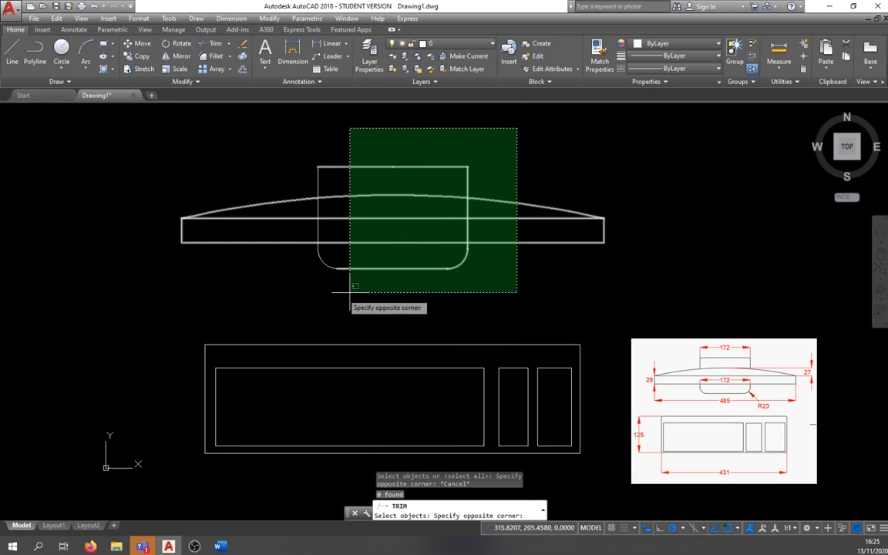
{"action": "left_click", "coordinate": [269, 301]}
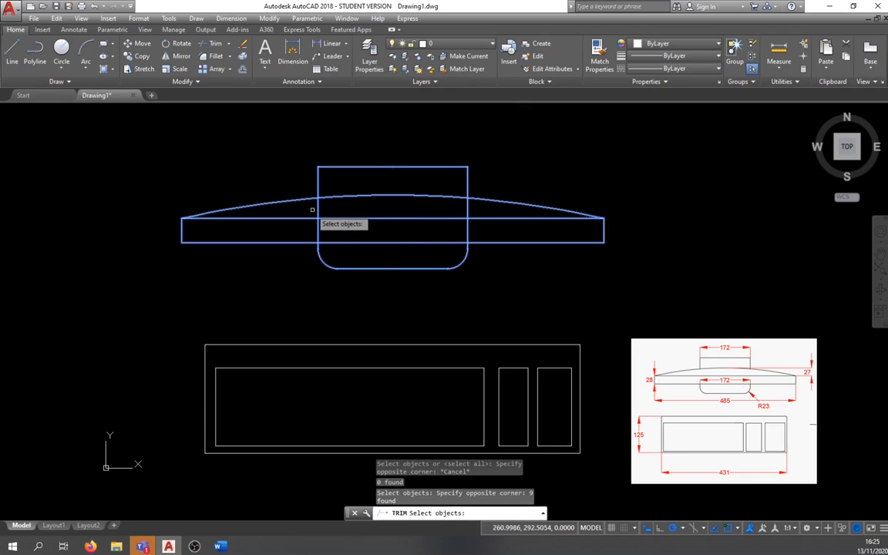
{"action": "key", "text": "Return"}
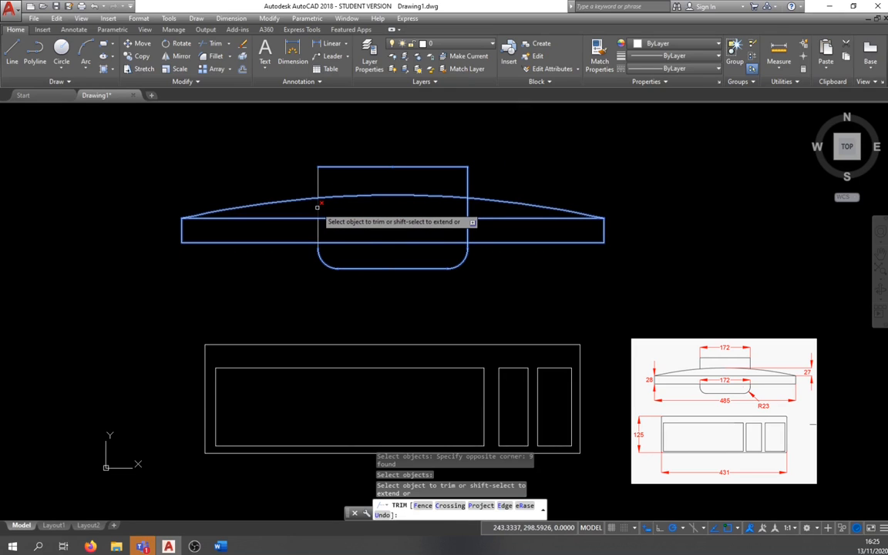
{"action": "left_click", "coordinate": [317, 206]}
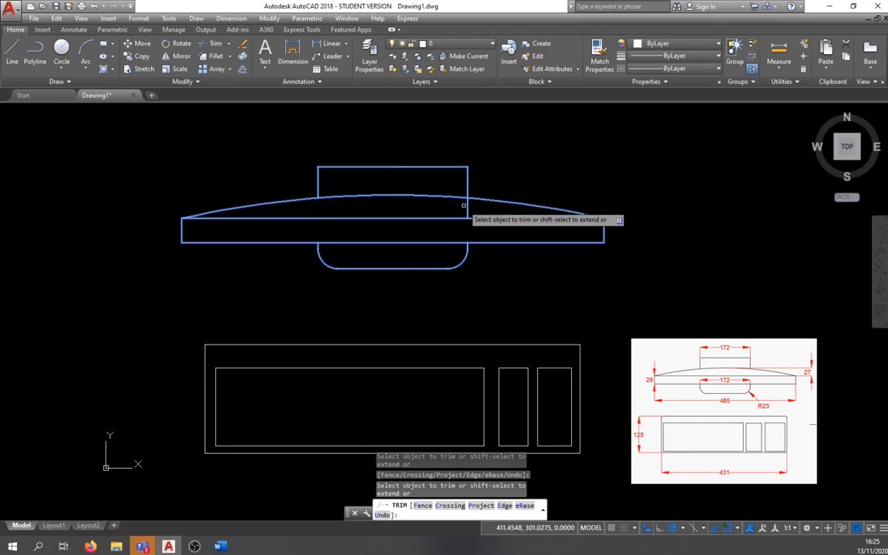
{"action": "left_click", "coordinate": [468, 205]}
{"action": "key", "text": "Escape"}
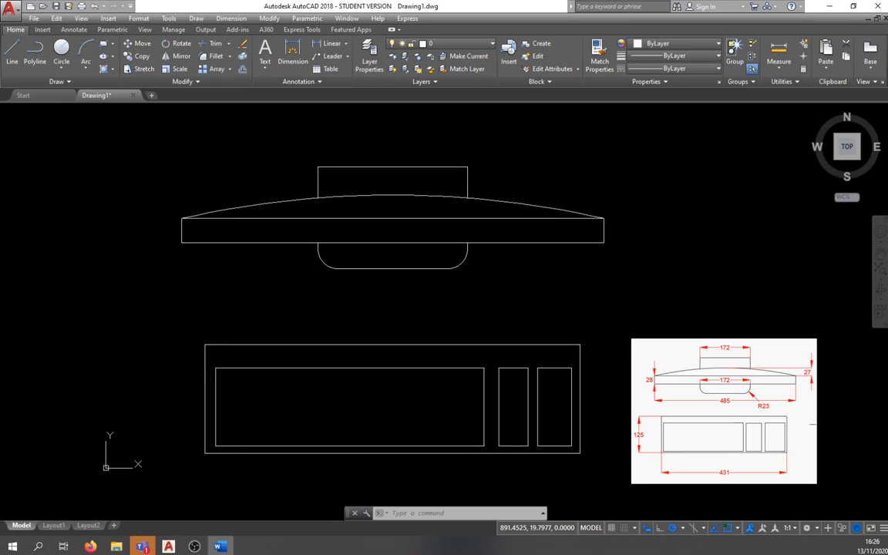
- Delete the dimensioned reference image beside the keyboard
{"action": "left_click", "coordinate": [675, 338]}
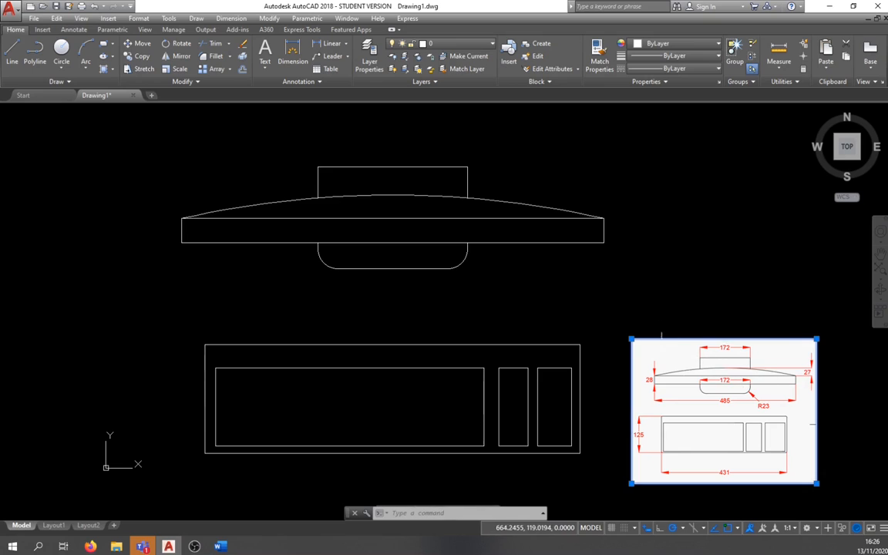
{"action": "left_click", "coordinate": [667, 328]}
{"action": "left_click", "coordinate": [638, 307]}
{"action": "key", "text": "Delete"}
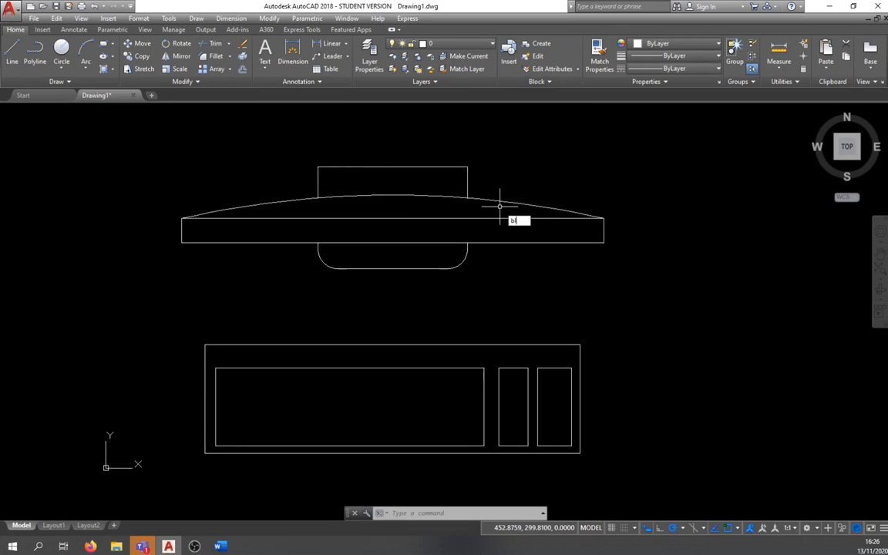
- Start a block definition named Computer with its base point at the lower-left corner of the keyboard's outer rectangle
{"action": "key", "text": "BackSpace"}
{"action": "key", "text": "BackSpace"}
{"action": "key", "text": "BackSpace"}
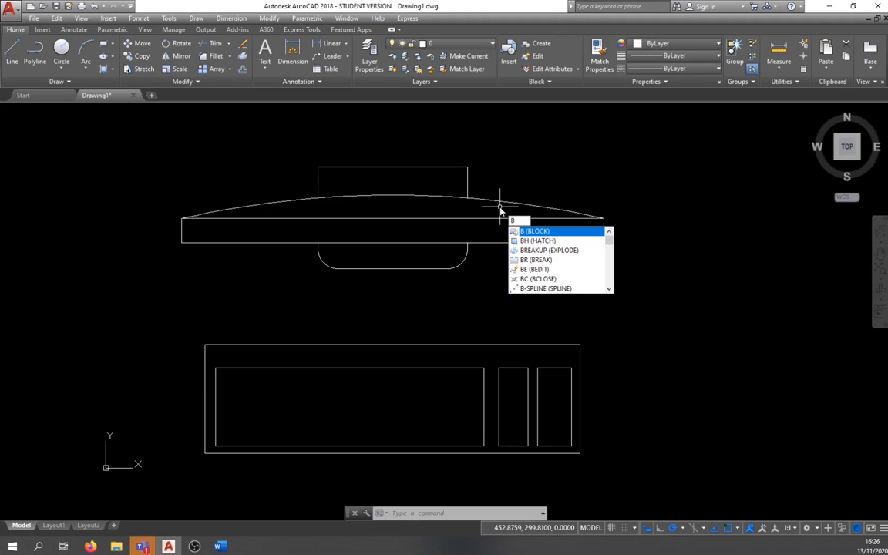
{"action": "key", "text": "Escape"}
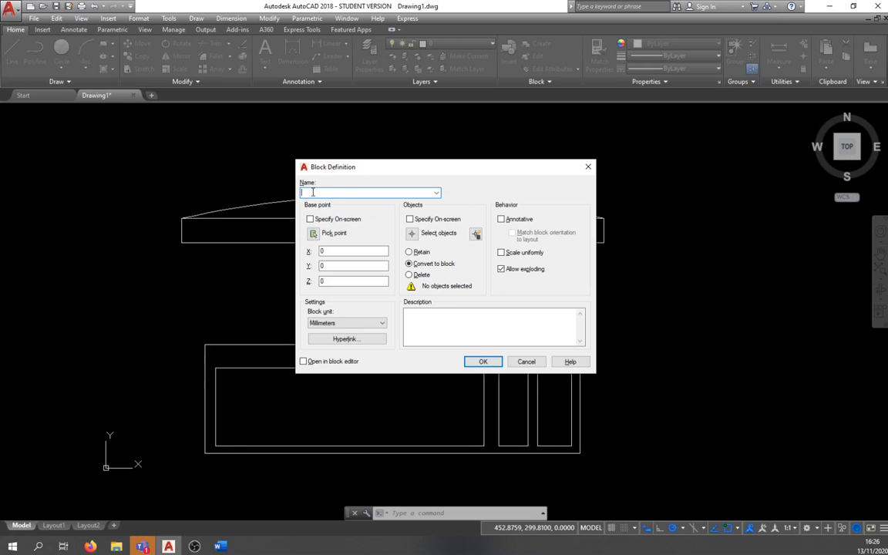
{"action": "type", "text": "Computer"}
{"action": "left_click", "coordinate": [313, 234]}
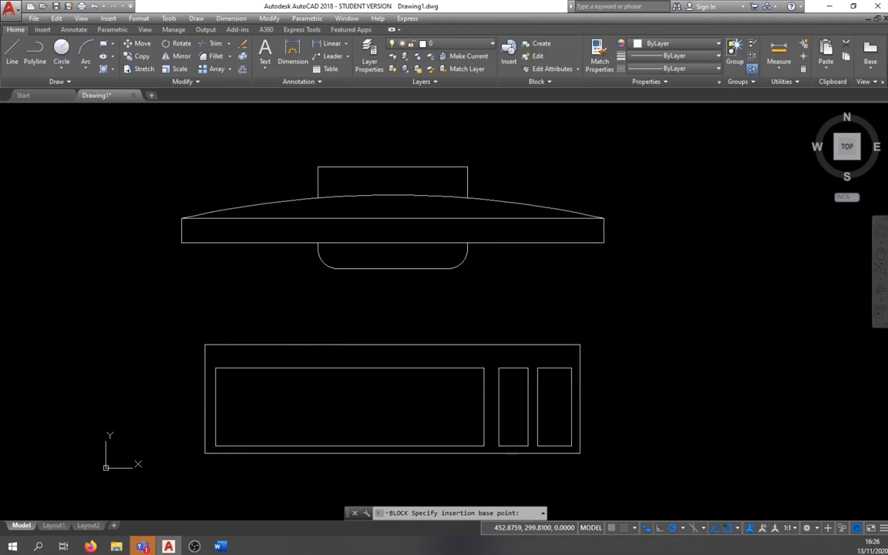
{"action": "left_click", "coordinate": [204, 453]}
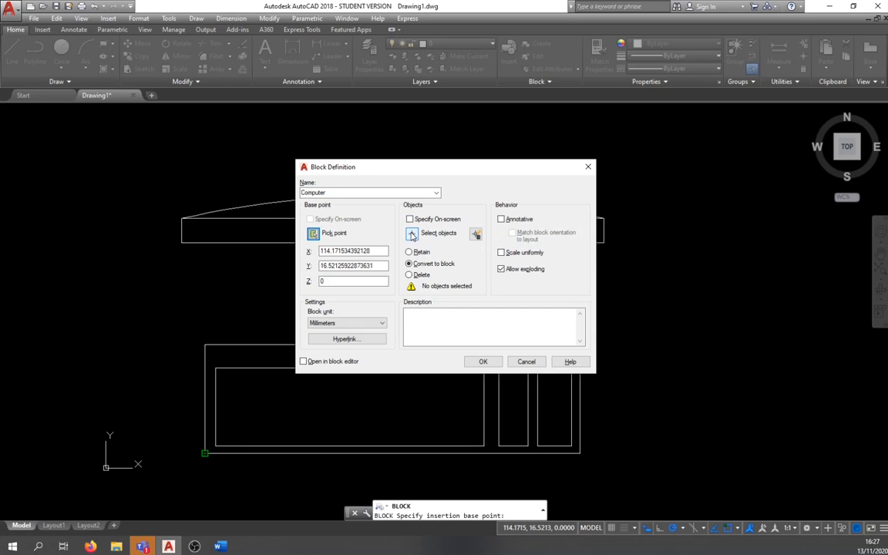
- Create the Computer block from all monitor and keyboard objects, converting them to a block, and select the resulting block
{"action": "left_click", "coordinate": [412, 235]}
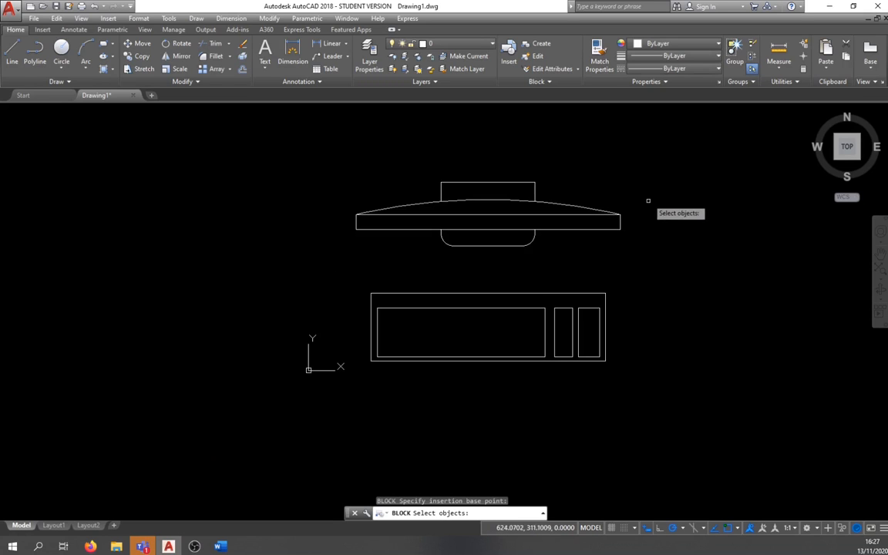
{"action": "left_click", "coordinate": [666, 128]}
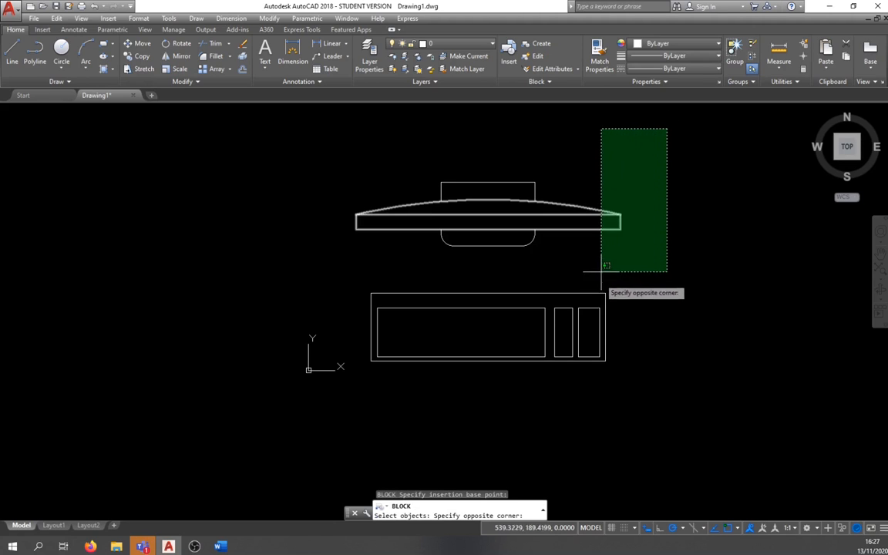
{"action": "left_click", "coordinate": [342, 375]}
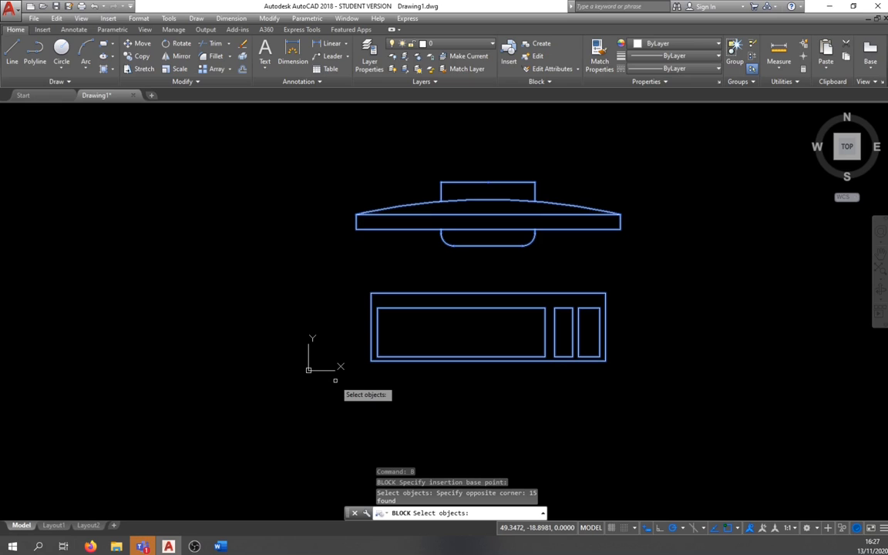
{"action": "key", "text": "Return"}
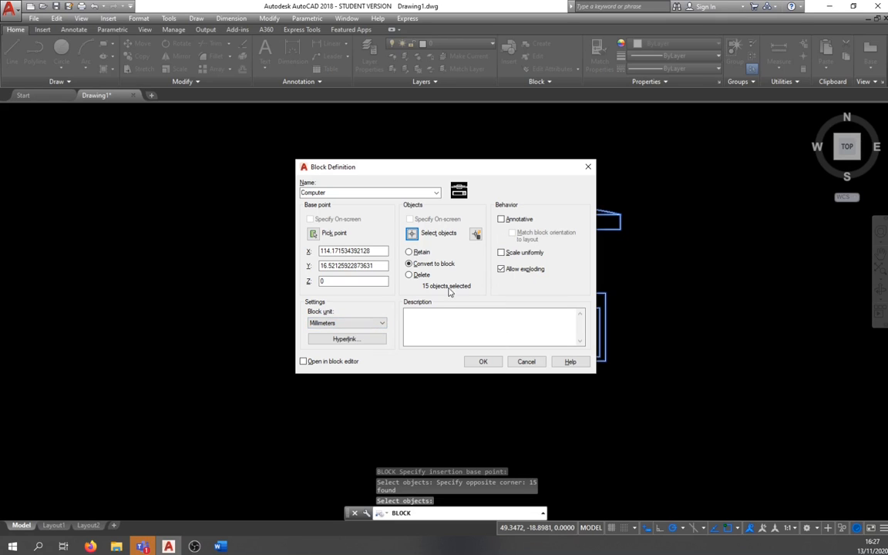
{"action": "left_click", "coordinate": [483, 362]}
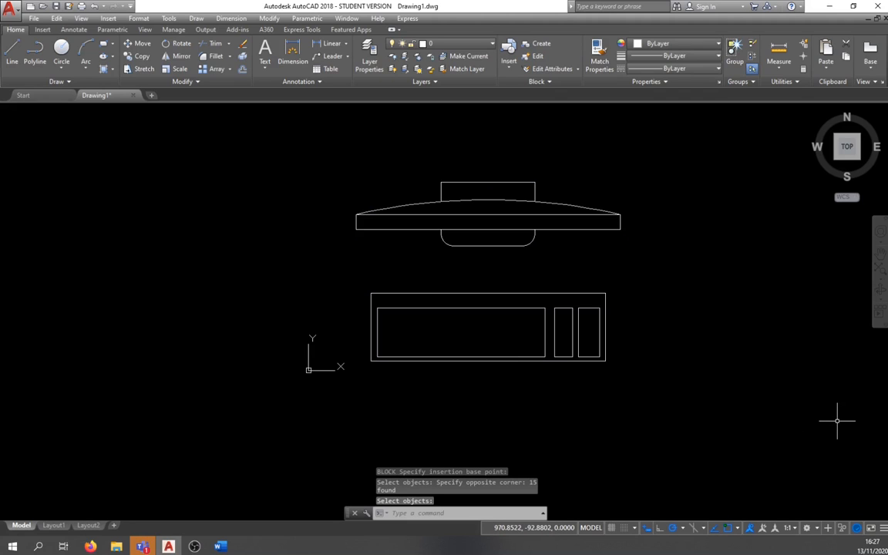
{"action": "left_click", "coordinate": [583, 292]}
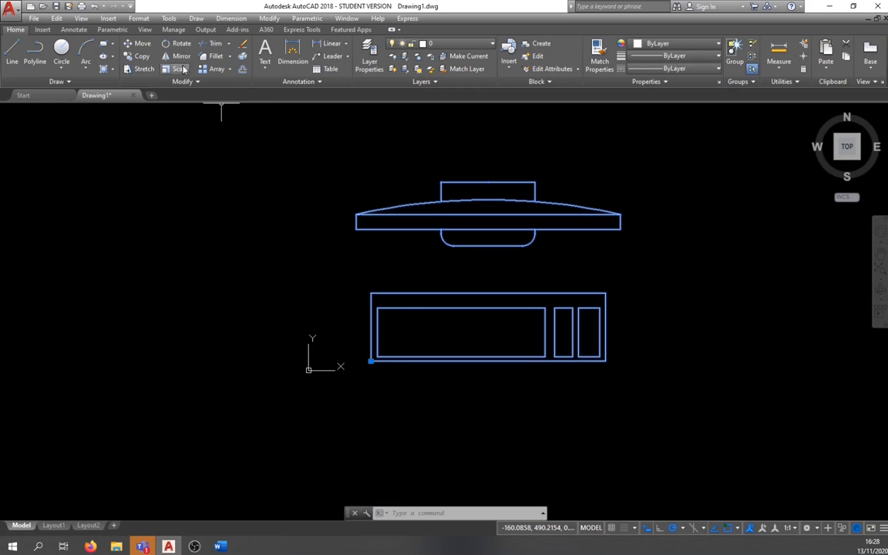
- Move the Computer block by its base point, the keyboard's lower-left corner, to a spot up and to the left of the drawing origin
{"action": "left_click", "coordinate": [139, 43]}
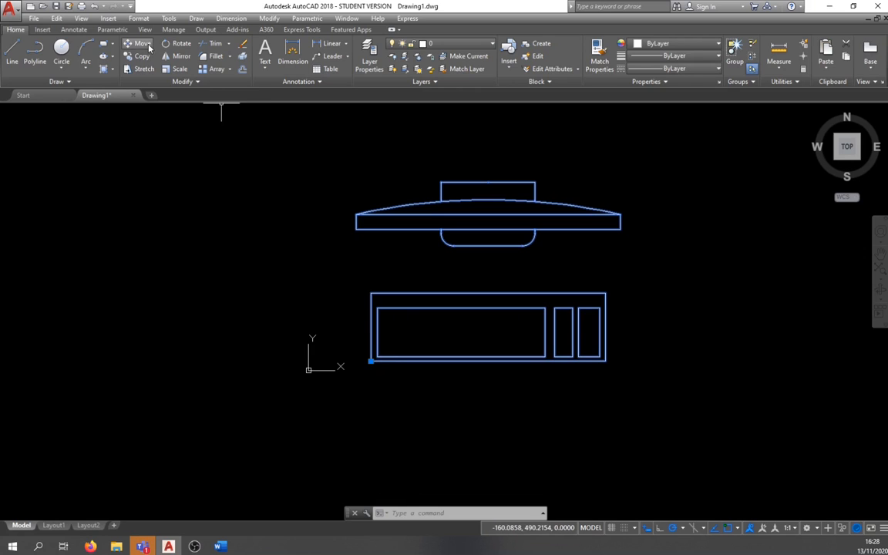
{"action": "left_click", "coordinate": [370, 359]}
{"action": "left_click", "coordinate": [193, 307]}
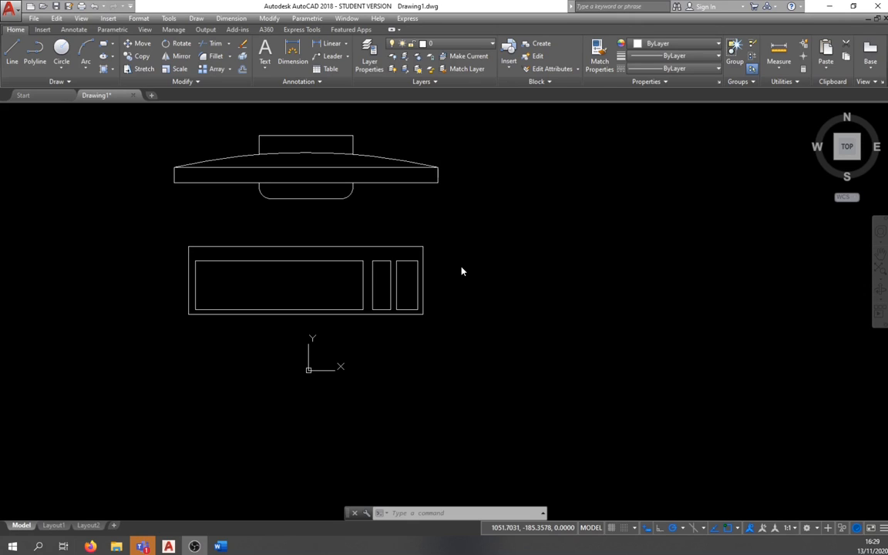
- Create a new layer named Computer with the colour red and make it the current layer
{"action": "left_click", "coordinate": [462, 46]}
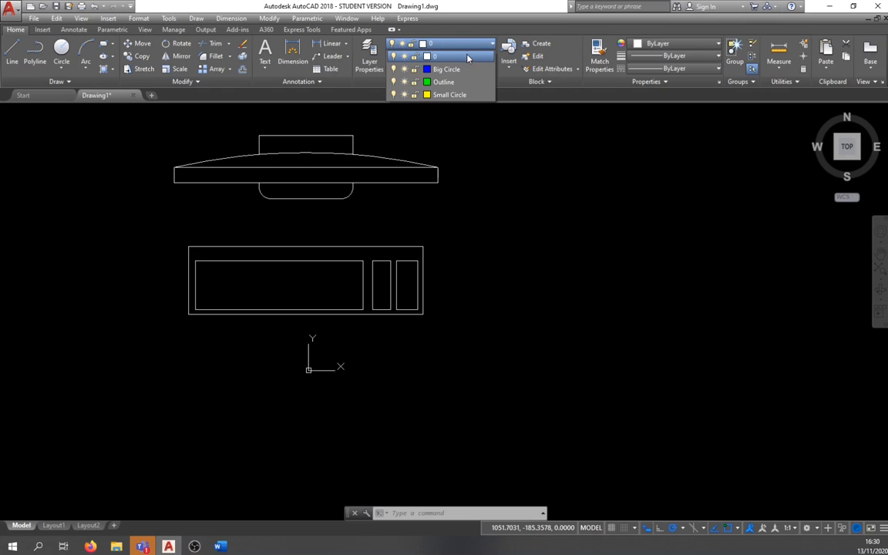
{"action": "left_click", "coordinate": [373, 66]}
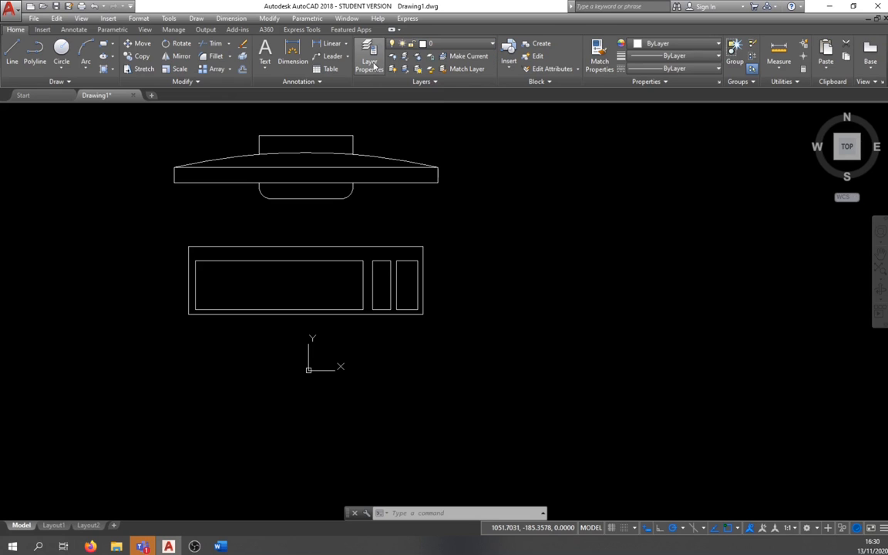
{"action": "left_click", "coordinate": [373, 66]}
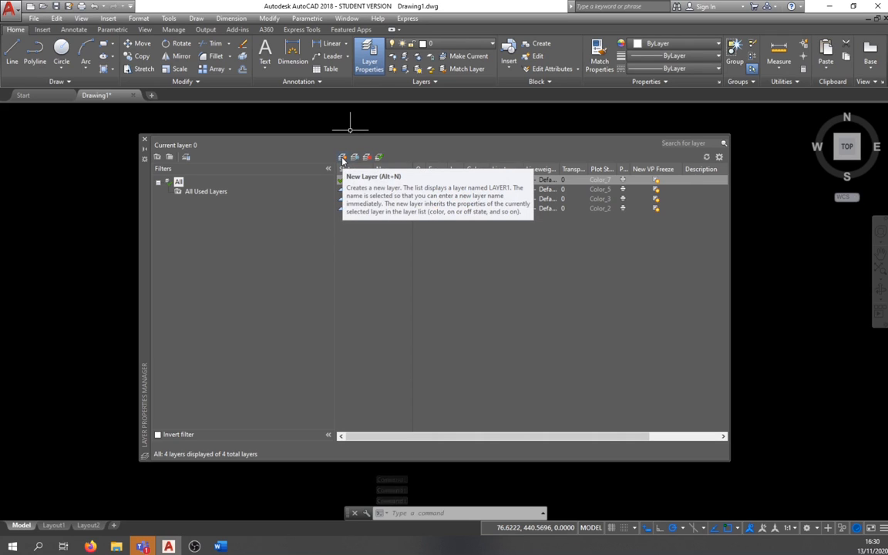
{"action": "left_click", "coordinate": [343, 158]}
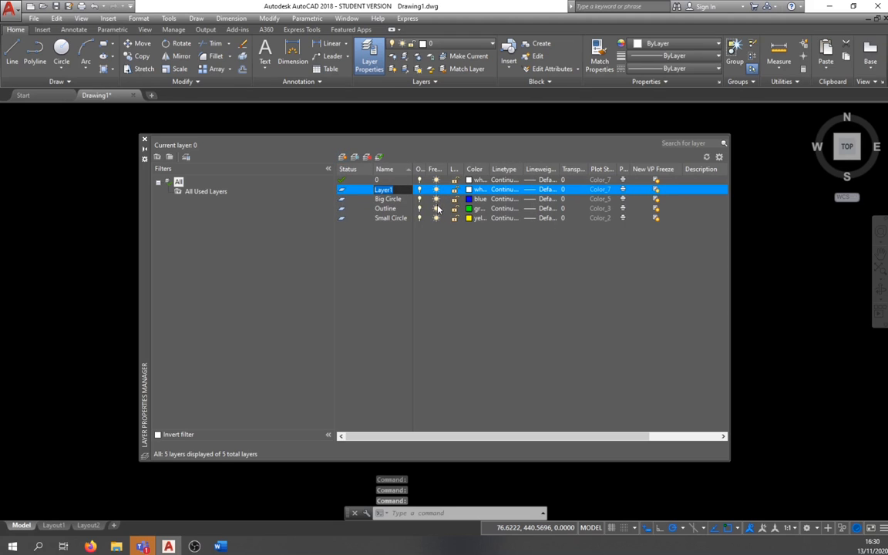
{"action": "type", "text": "Computer"}
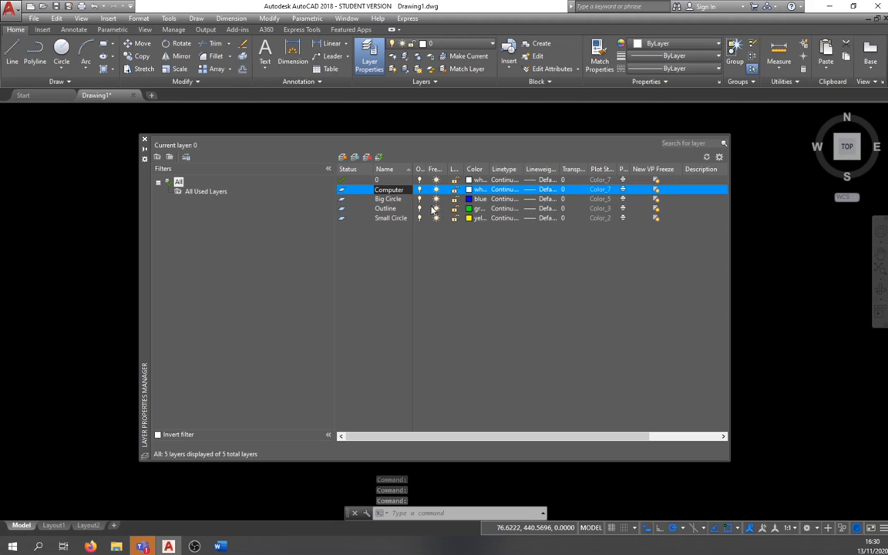
{"action": "left_click", "coordinate": [468, 189]}
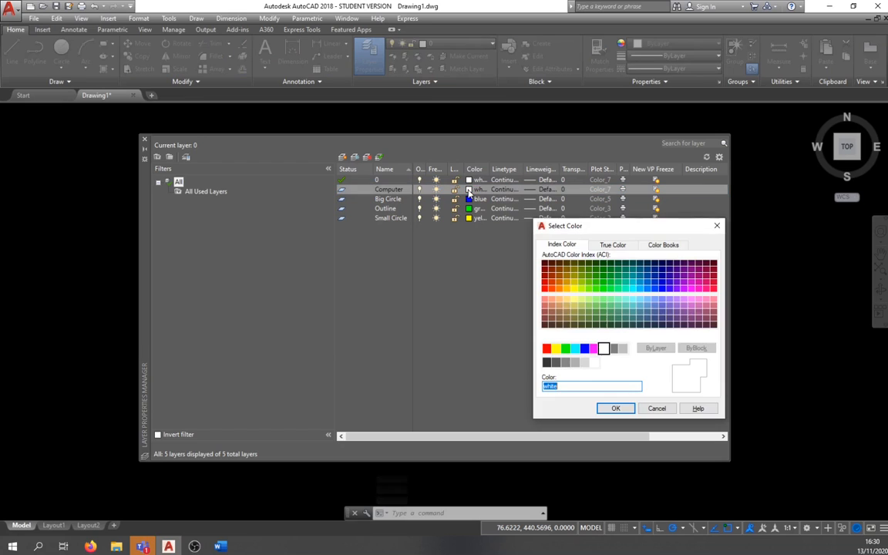
{"action": "left_click", "coordinate": [546, 348]}
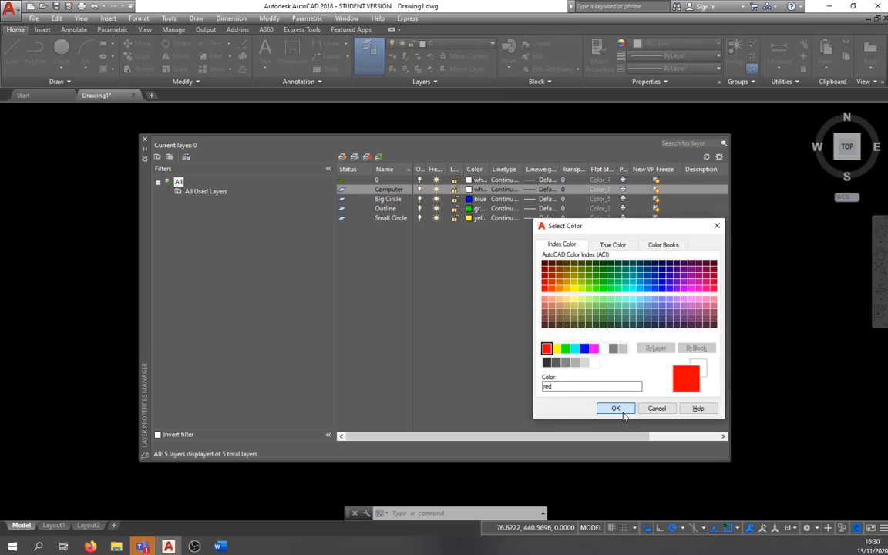
{"action": "left_click", "coordinate": [615, 408]}
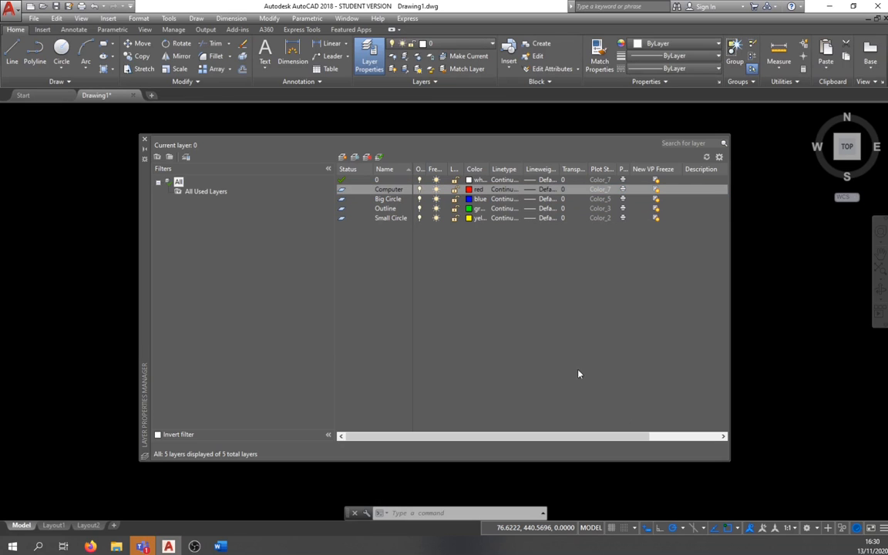
{"action": "double_click", "coordinate": [343, 193]}
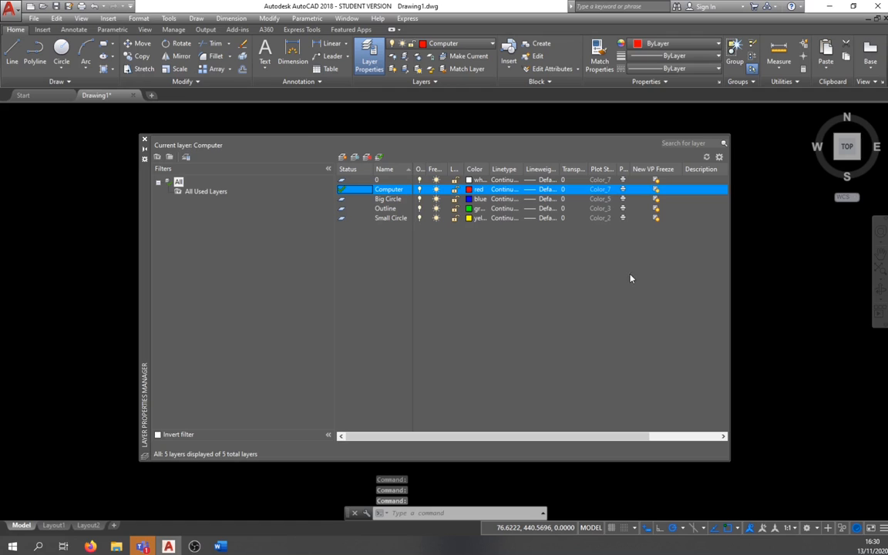
{"action": "left_click", "coordinate": [144, 139]}
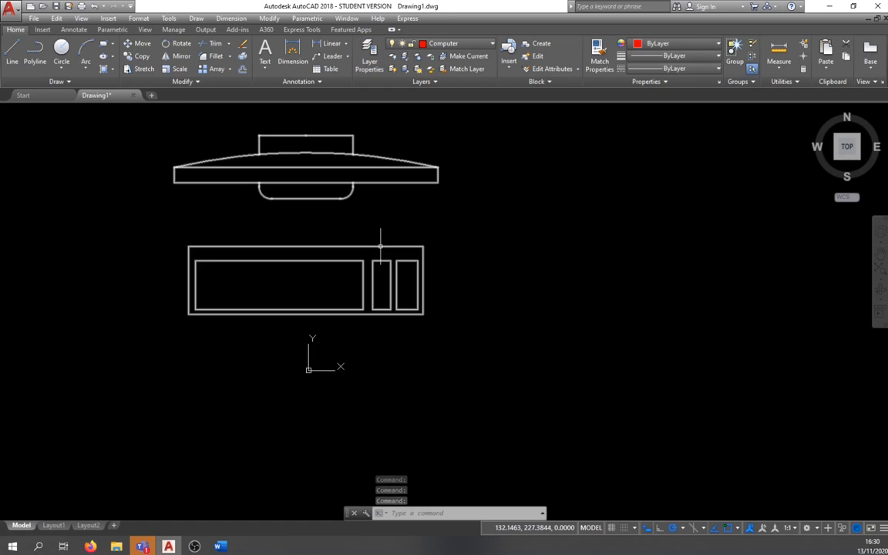
- Delete the white Computer block and insert a new instance of the block on the Computer layer, up and to the right of the origin
{"action": "left_click", "coordinate": [382, 246]}
{"action": "key", "text": "Delete"}
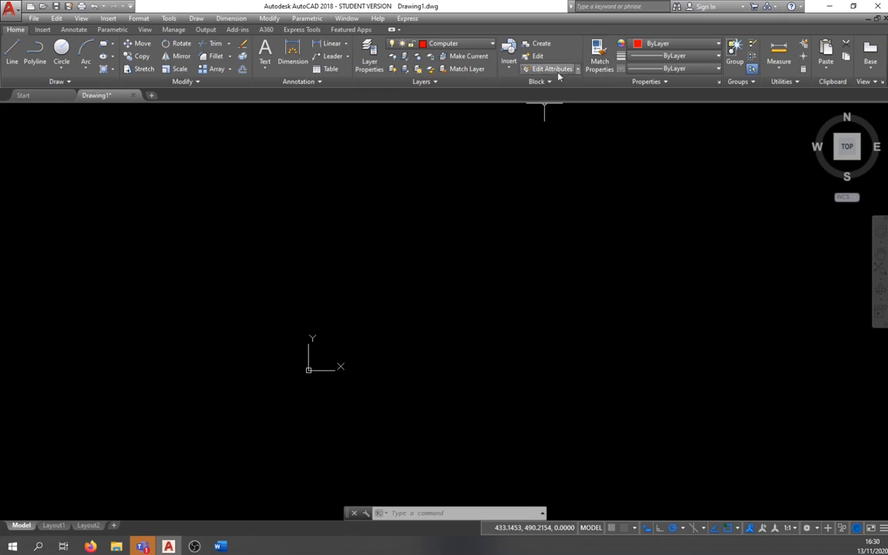
{"action": "left_click", "coordinate": [509, 69]}
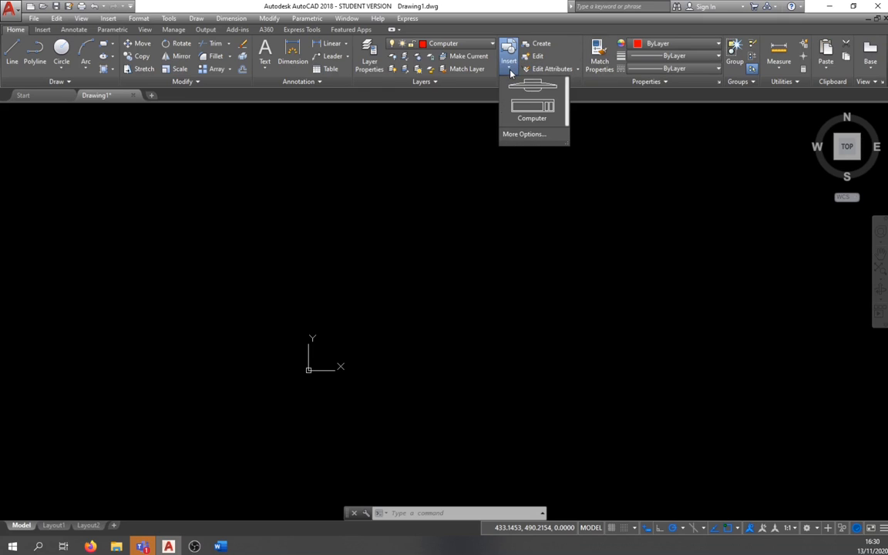
{"action": "left_click", "coordinate": [532, 113]}
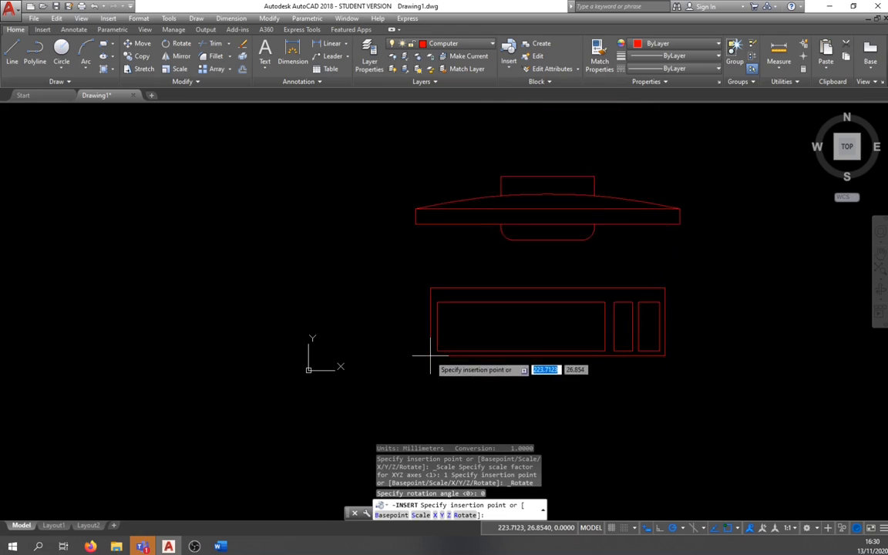
{"action": "left_click", "coordinate": [472, 318]}
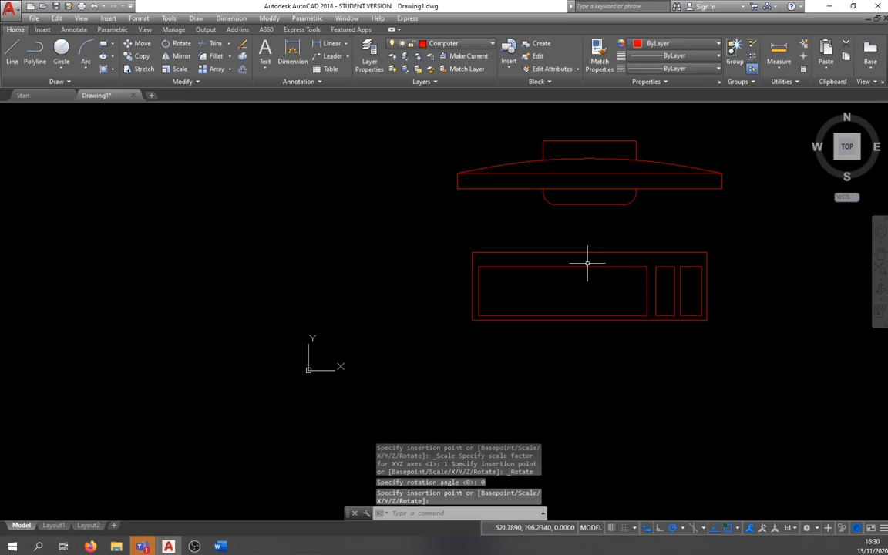
{"action": "left_click", "coordinate": [477, 48]}
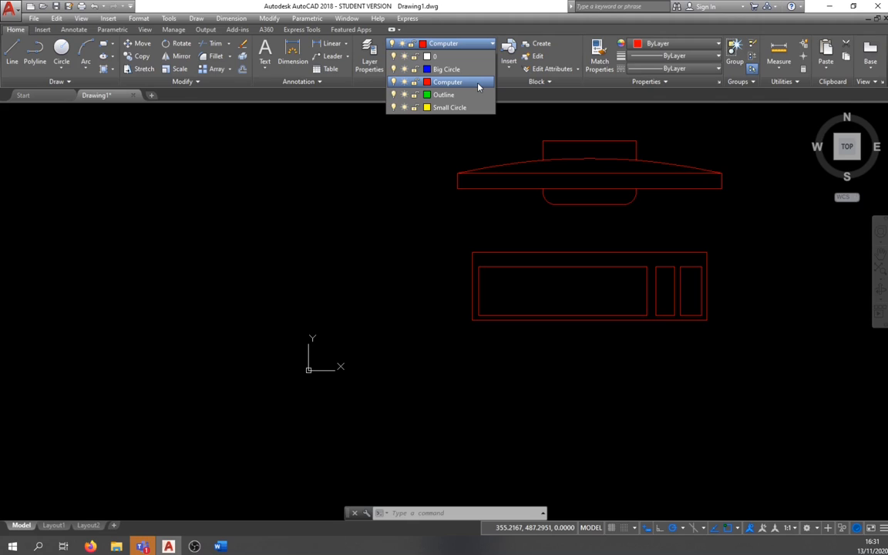
{"action": "left_click", "coordinate": [534, 123]}
{"action": "scroll", "coordinate": [537, 172], "scroll_direction": "down", "scroll_amount": 4}
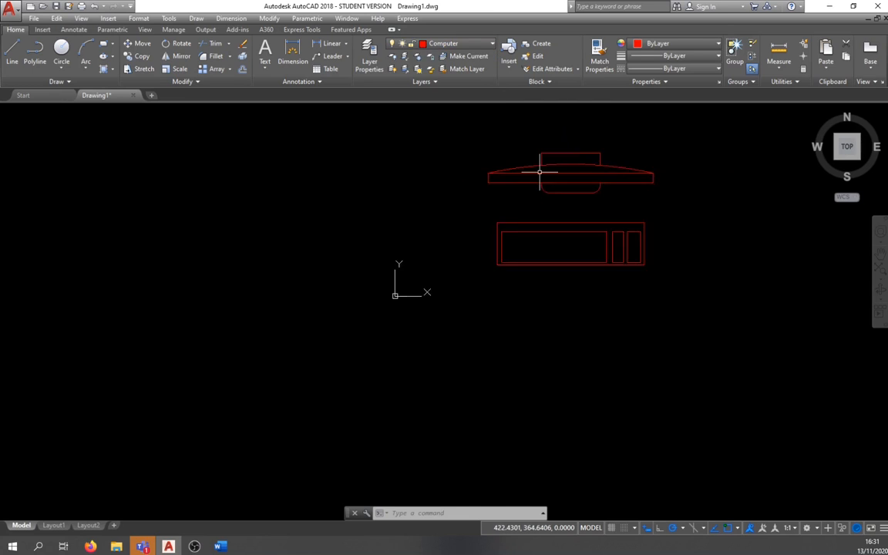
{"action": "scroll", "coordinate": [612, 186], "scroll_direction": "up", "scroll_amount": 6}
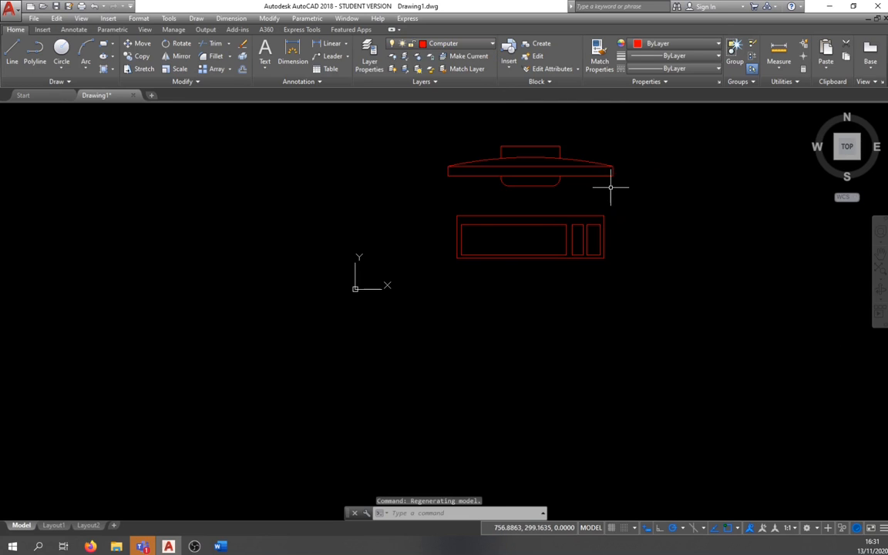
{"action": "middle_click_drag", "start_coordinate": [636, 221], "coordinate": [668, 291]}
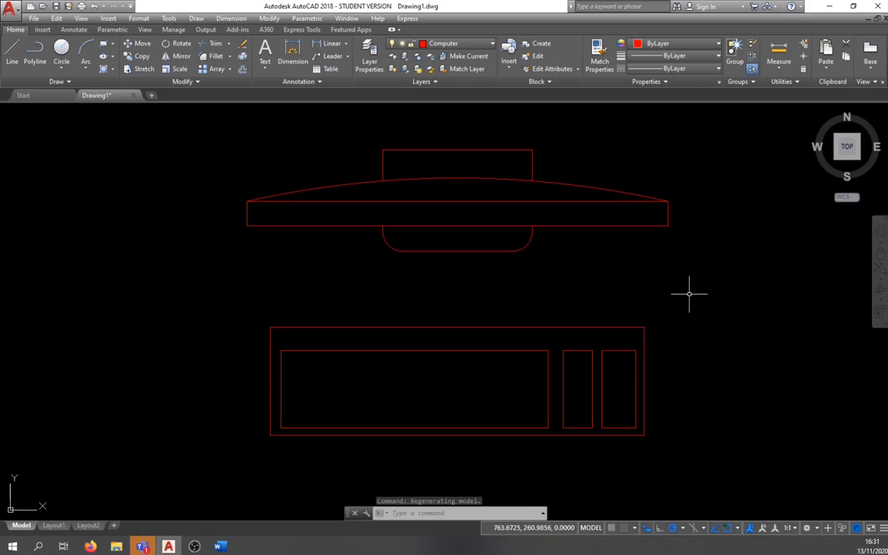